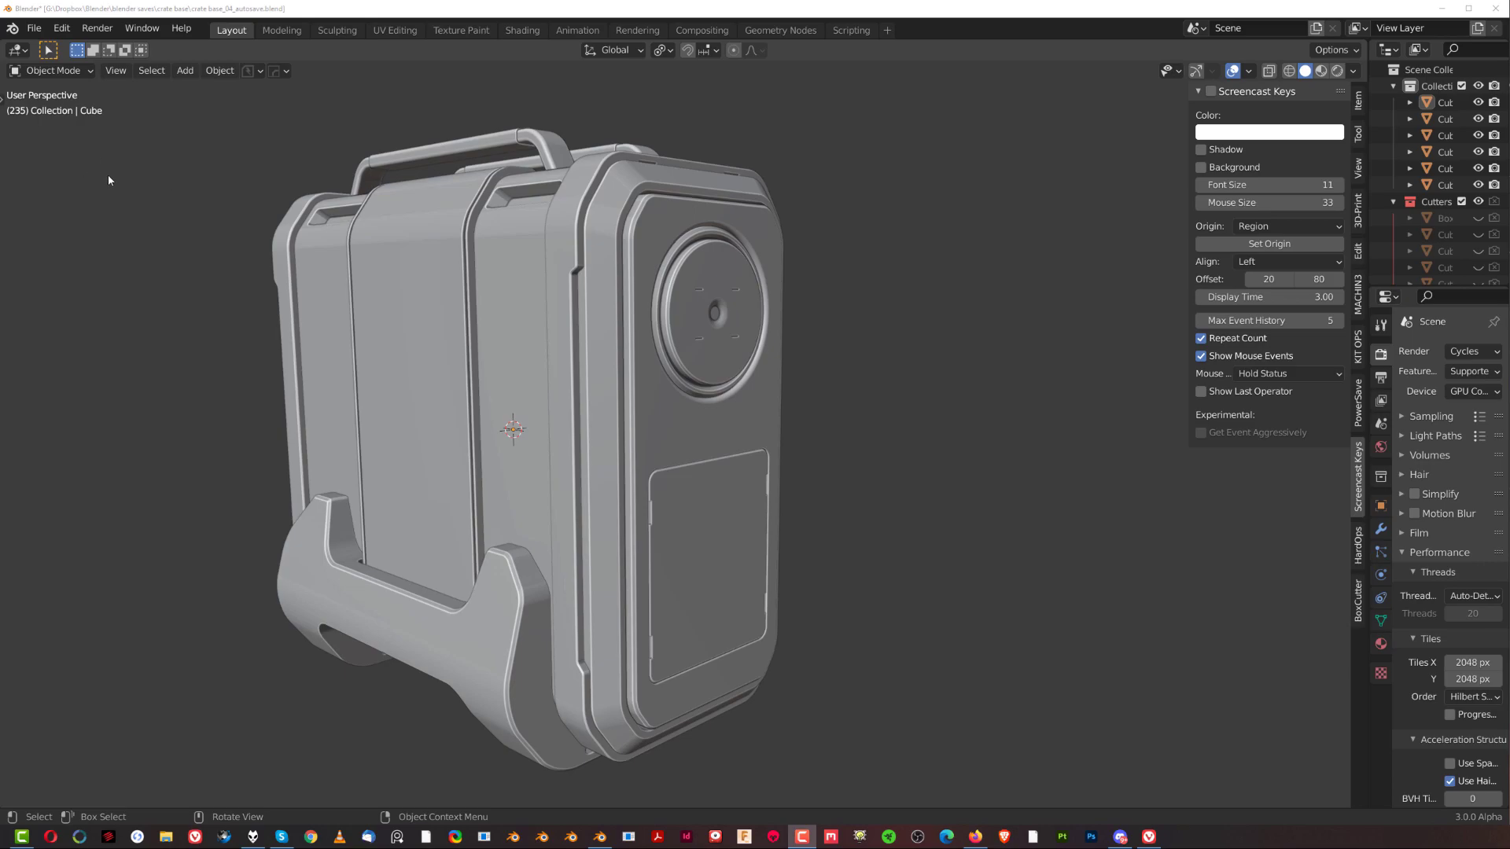
Open the file 16_autosave.blend from the course v2 folder.
click(33, 29)
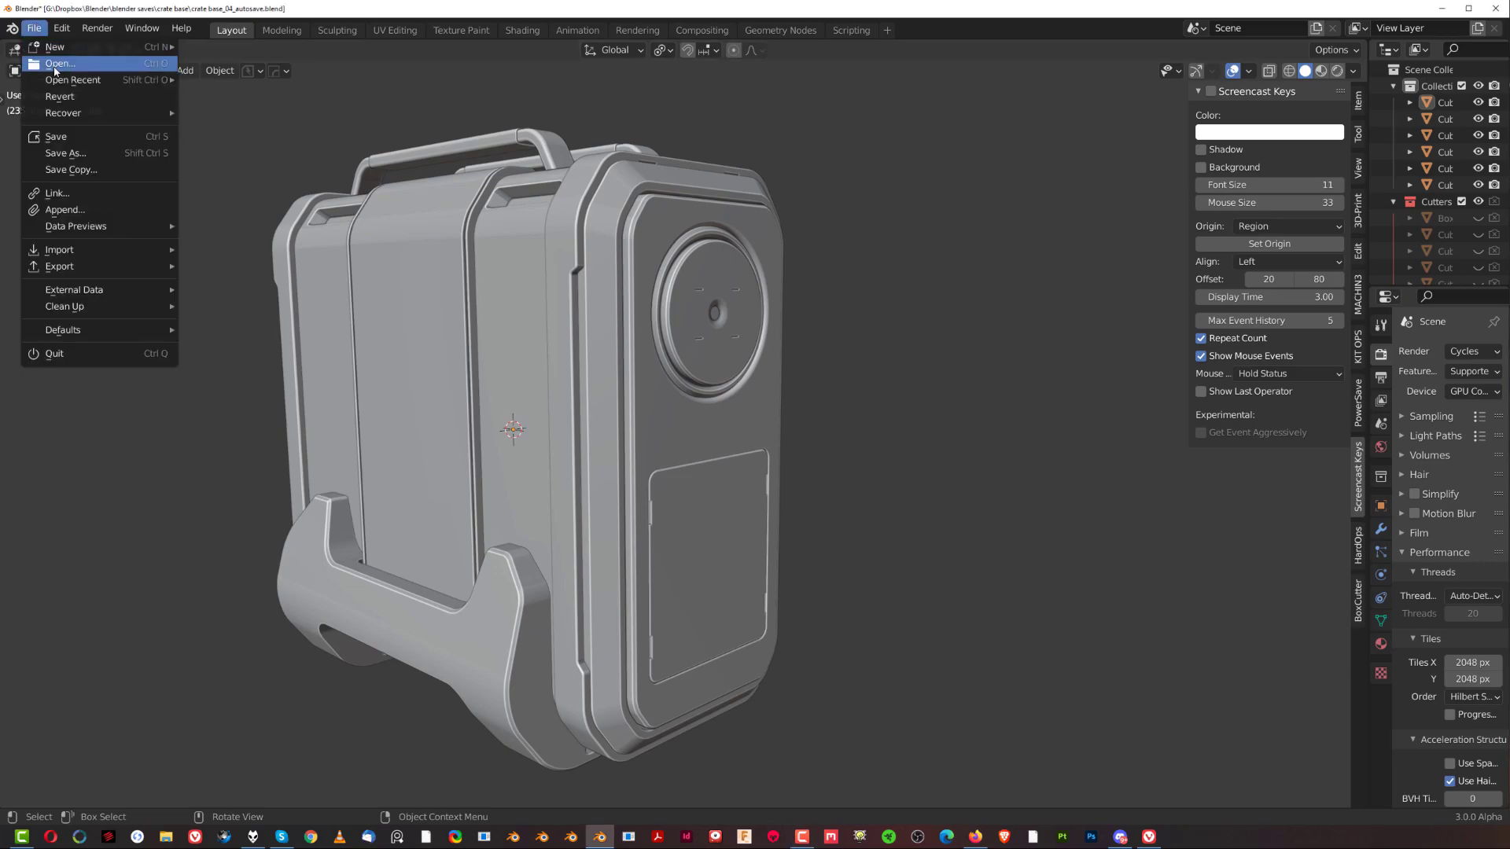
click(52, 67)
click(780, 459)
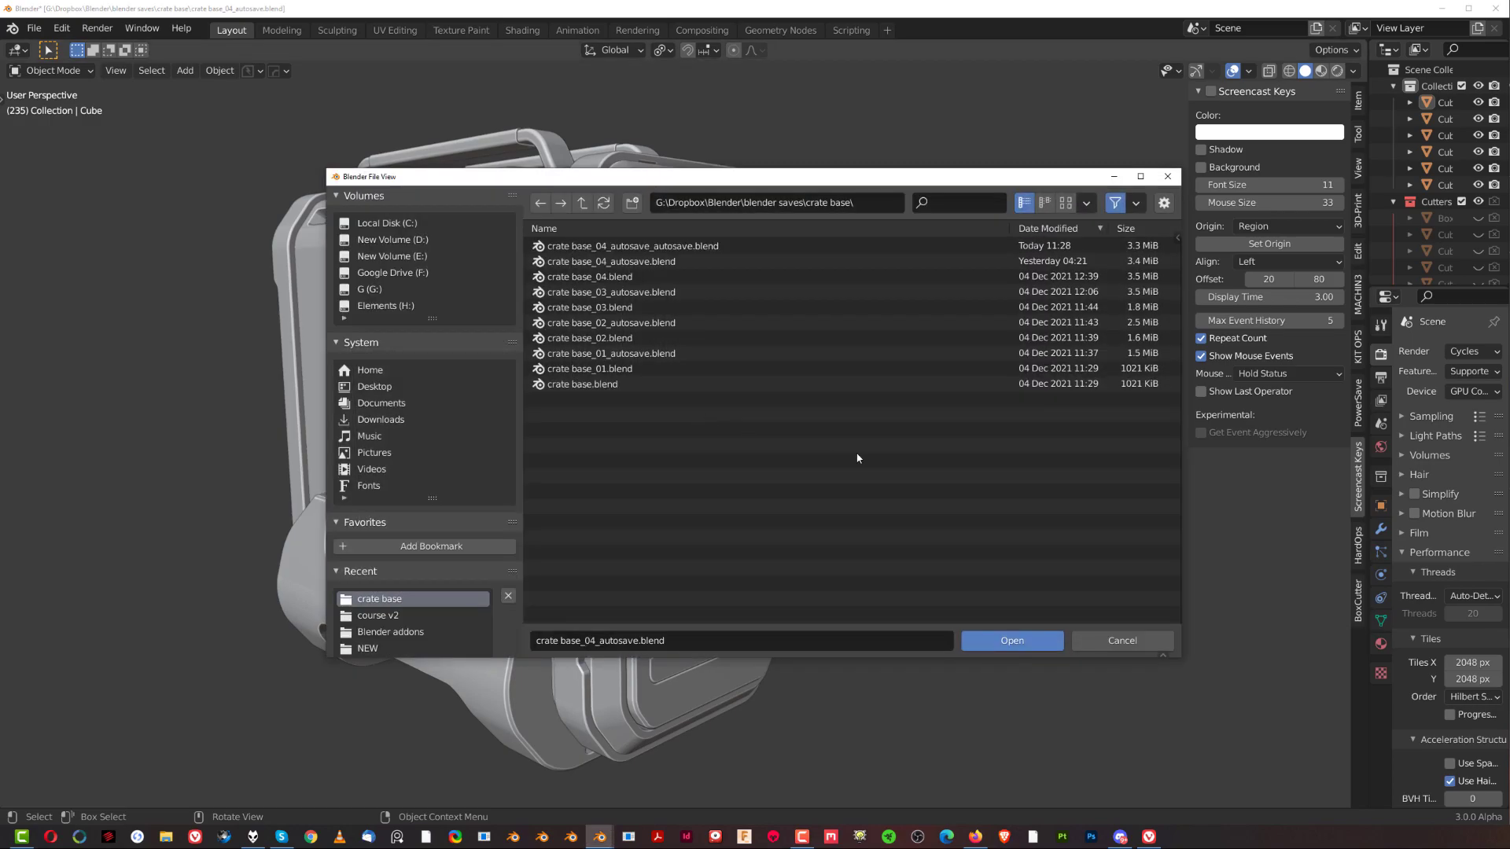
click(378, 615)
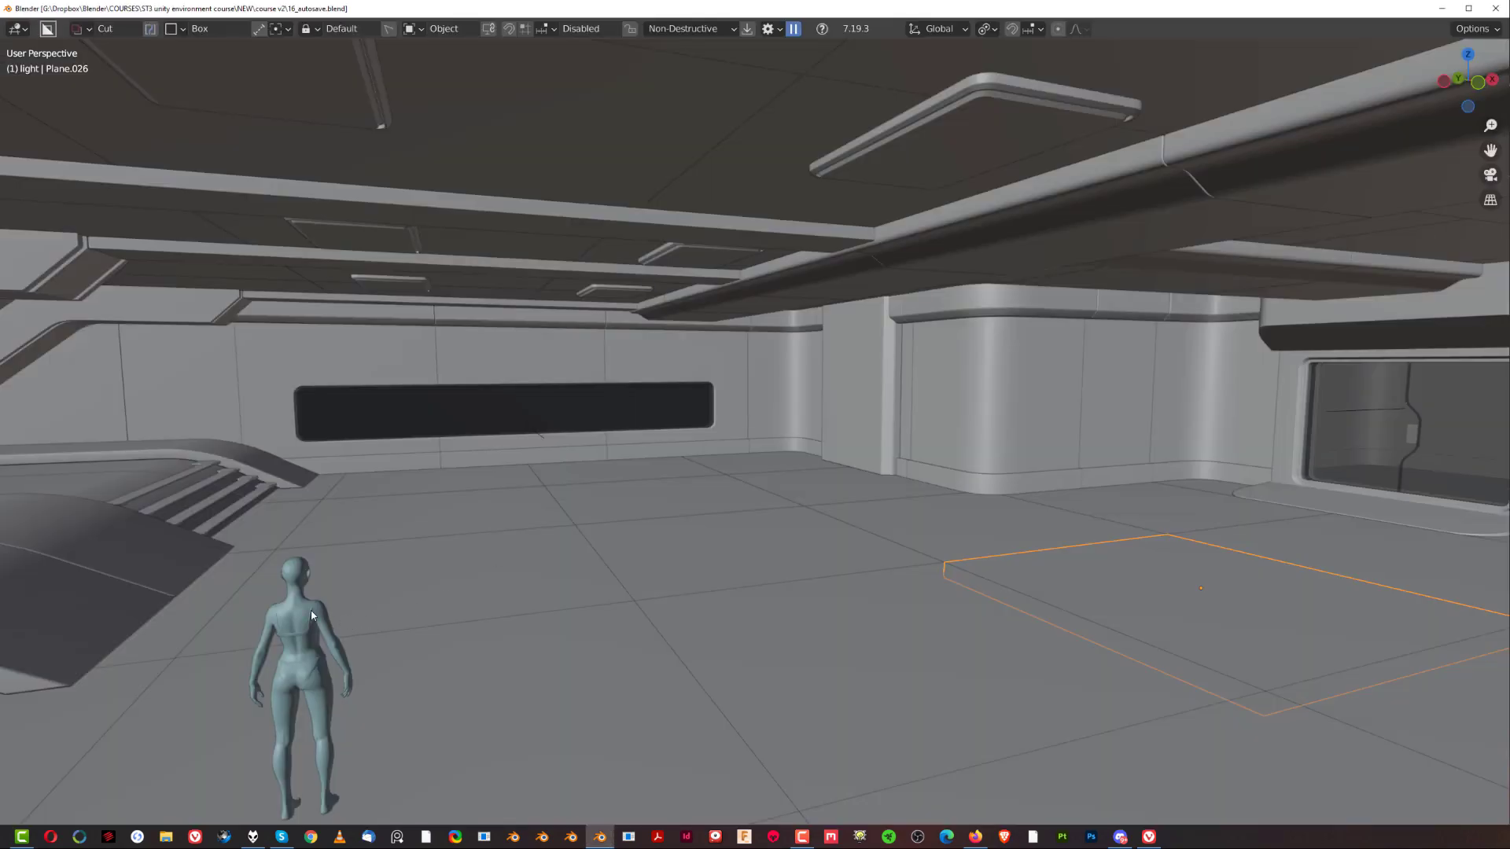
Select the human scale reference figure standing on the room's floor, and save the file.
click(311, 615)
middle_drag(516, 535, 584, 507)
scroll(584, 511, down, 8)
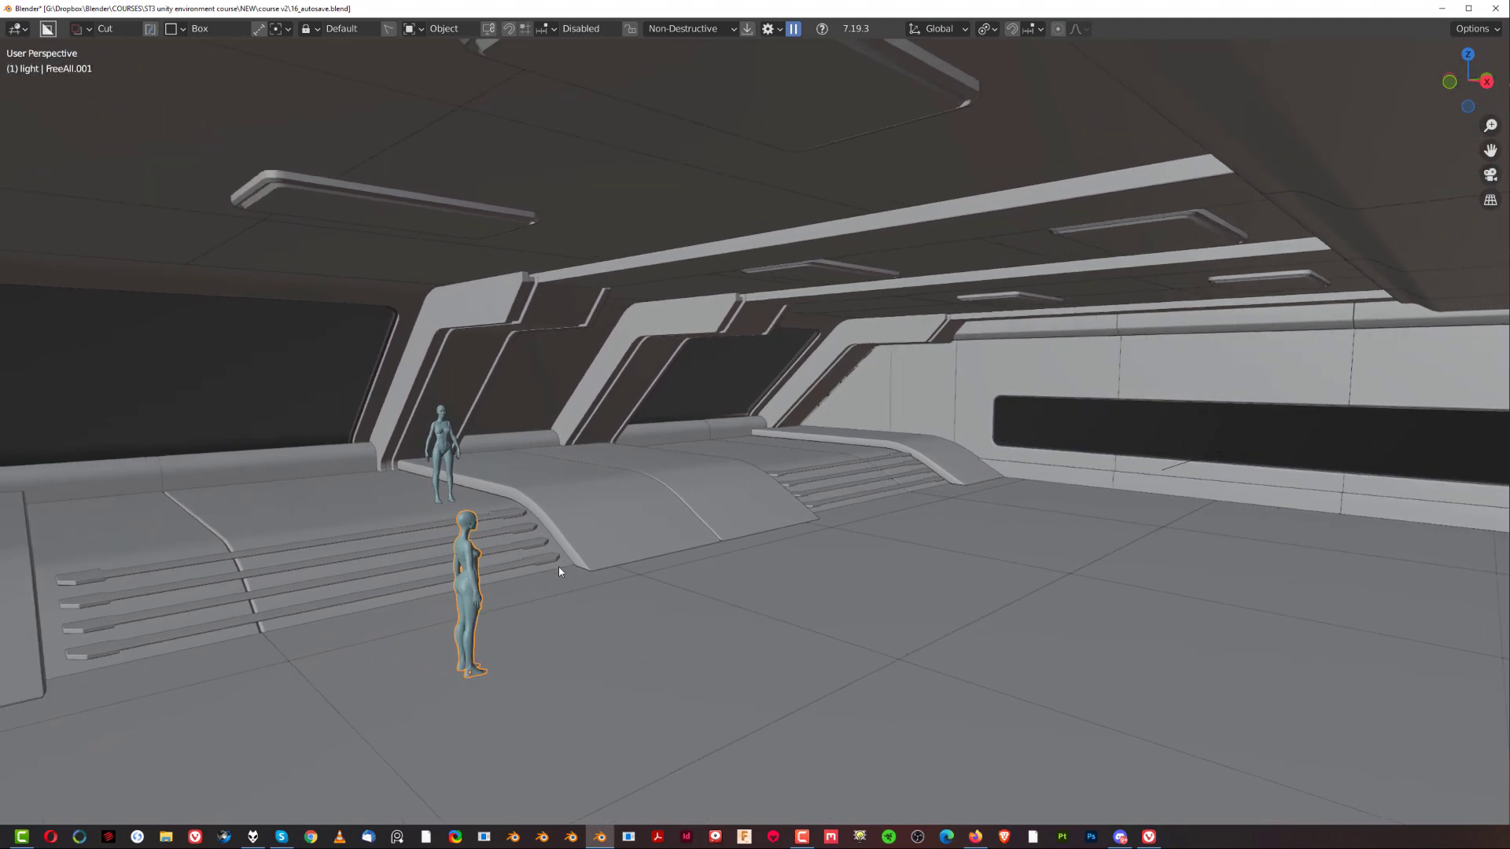
middle_drag(560, 618, 678, 476)
key(ctrl+s)
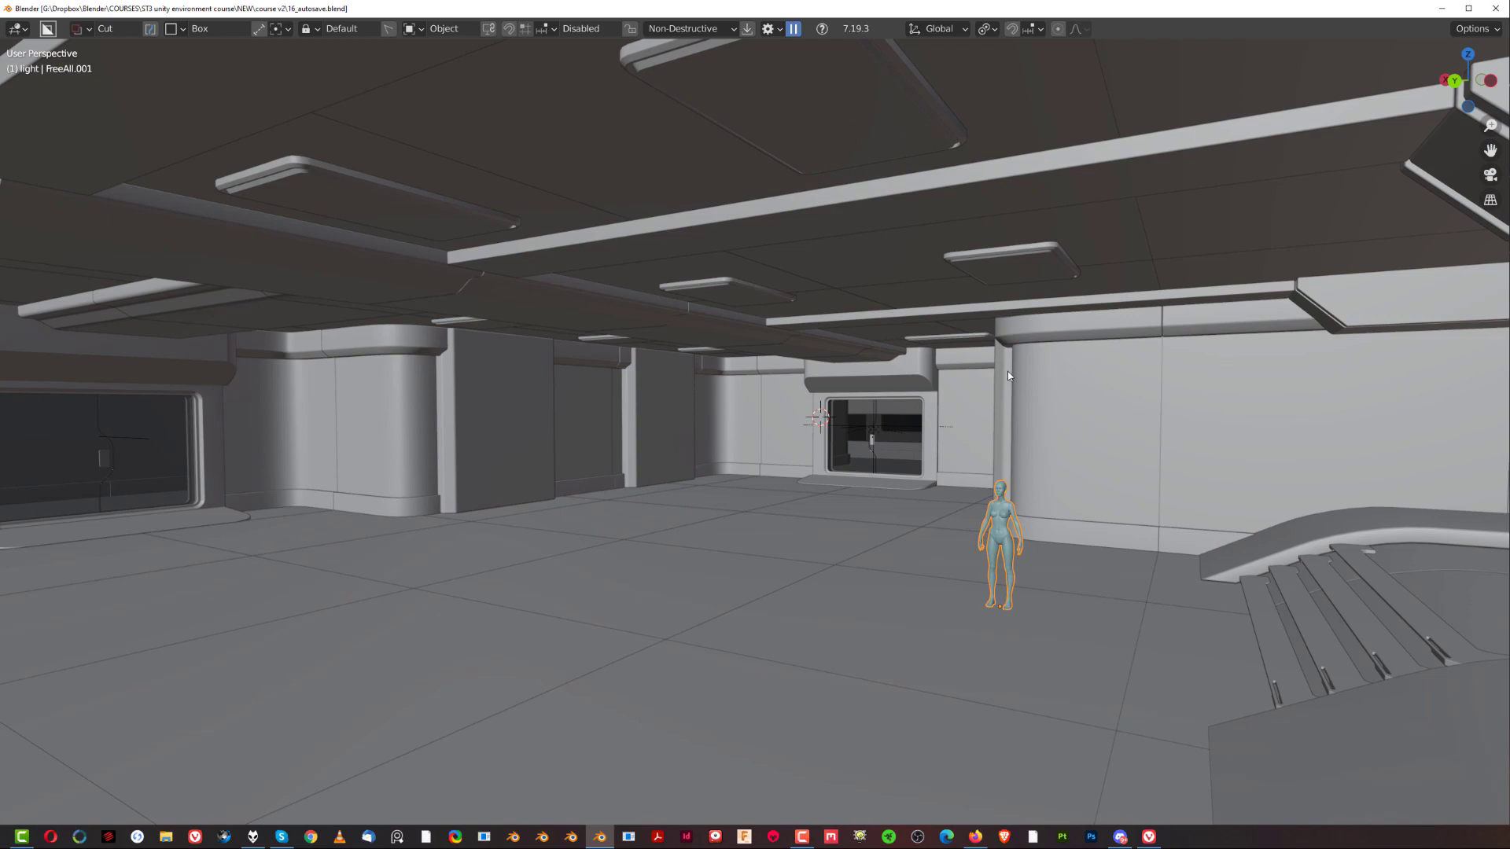
Bring back the full interface from the fullscreen viewport and hide the ceiling collection.
key(ctrl+alt+space)
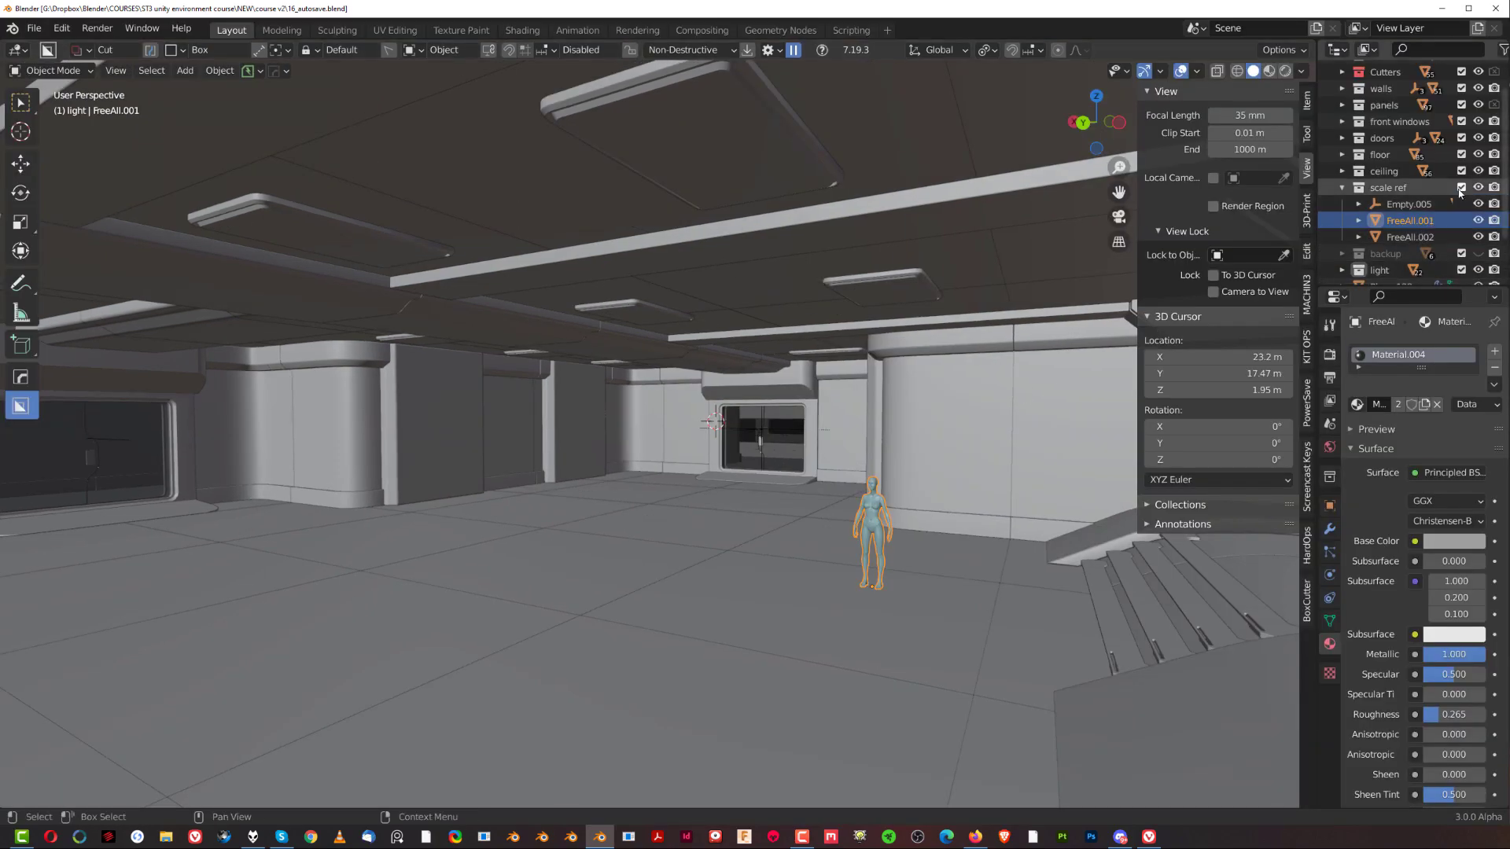
scroll(1462, 165, down, 3)
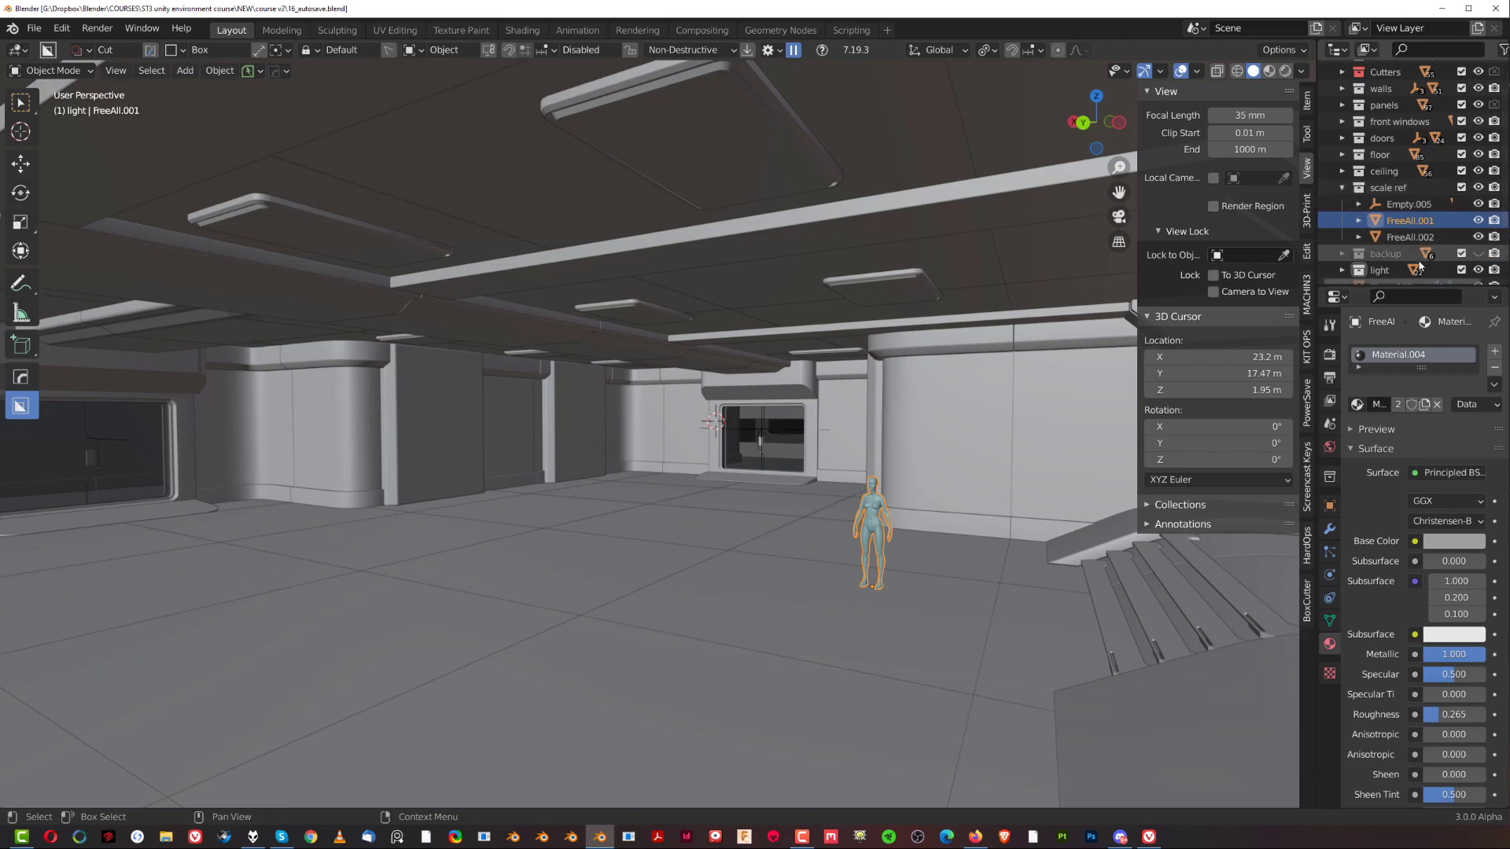
scroll(1453, 177, down, 1)
click(1478, 121)
middle_drag(611, 320, 661, 409)
scroll(660, 409, down, 6)
shift+middle_drag(440, 425, 675, 430)
scroll(675, 430, up, 1)
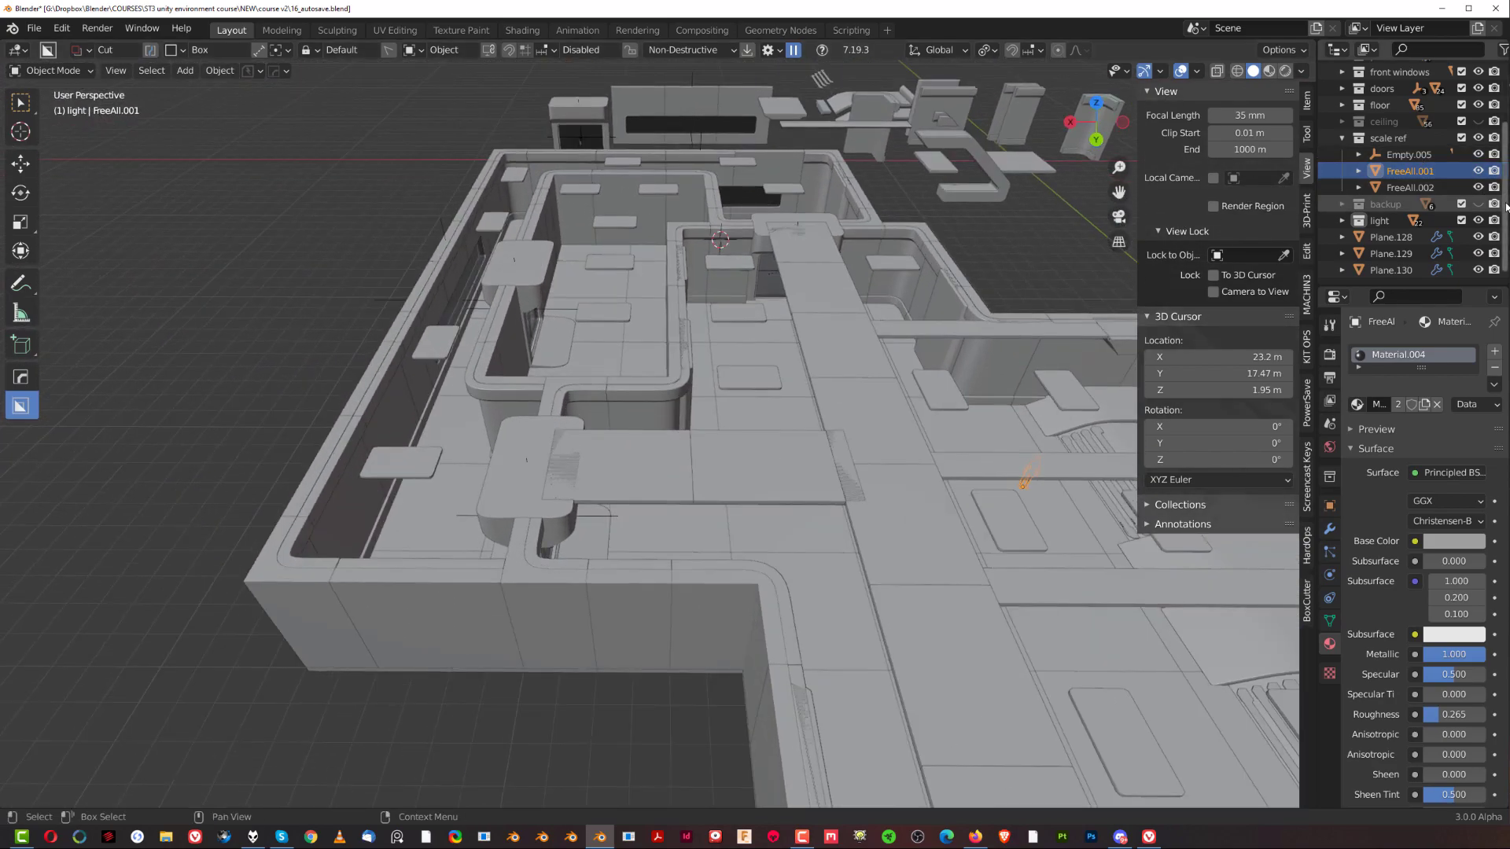
Hide the light collection so the room layout can be viewed from above and outside.
click(1478, 220)
middle_drag(578, 436, 652, 464)
scroll(635, 487, up, 3)
scroll(641, 492, down, 4)
middle_drag(818, 456, 637, 456)
scroll(181, 500, down, 2)
scroll(181, 500, down, 3)
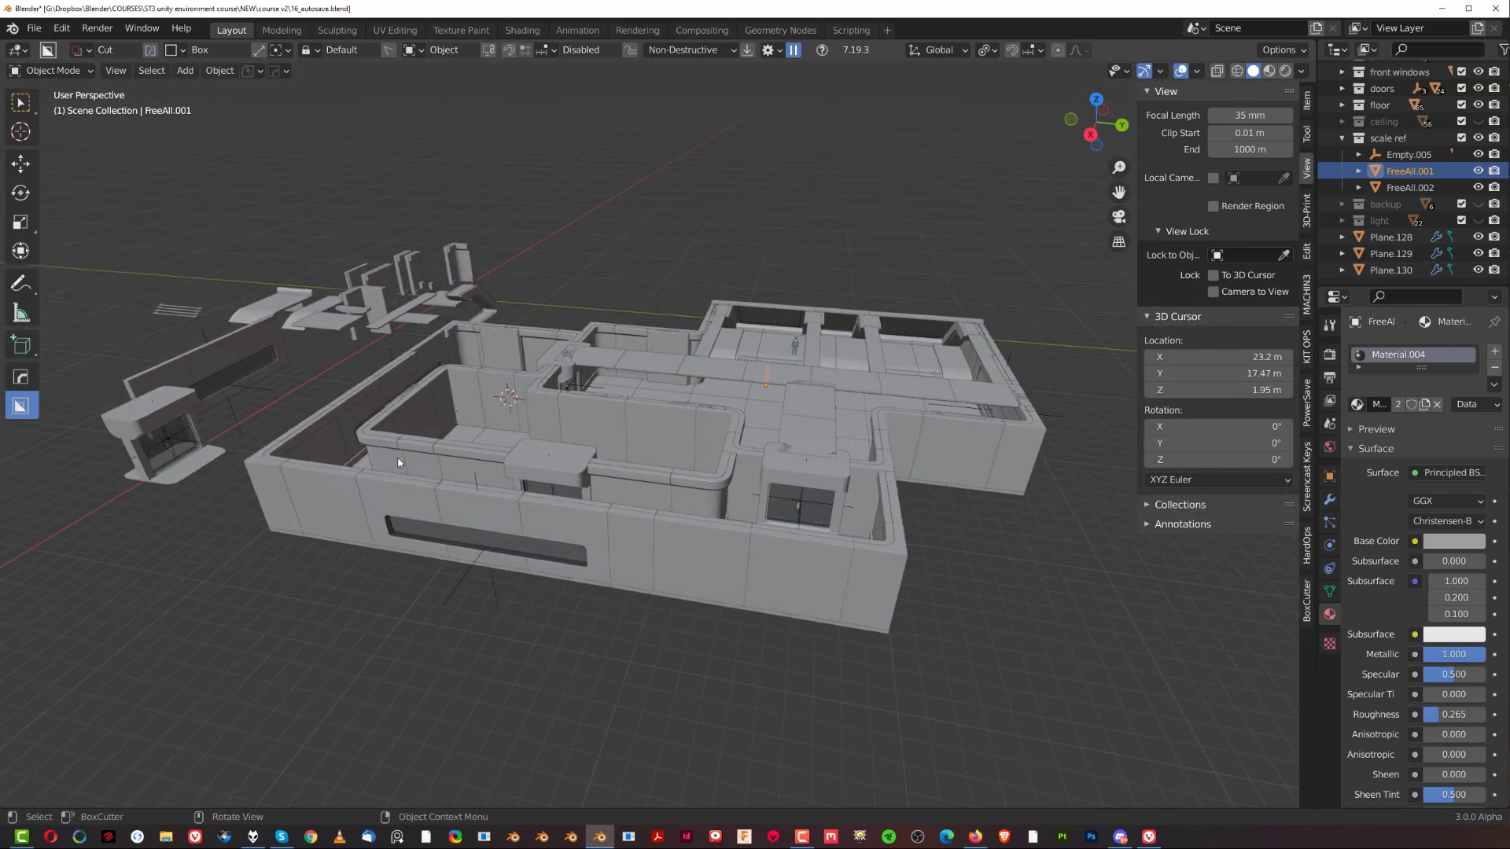
Examine the modular wall, floor, step and window pieces laid out beside the building.
middle_drag(397, 461, 818, 559)
middle_drag(818, 558, 580, 604)
scroll(694, 604, down, 2)
scroll(580, 604, up, 5)
shift+middle_drag(549, 544, 676, 490)
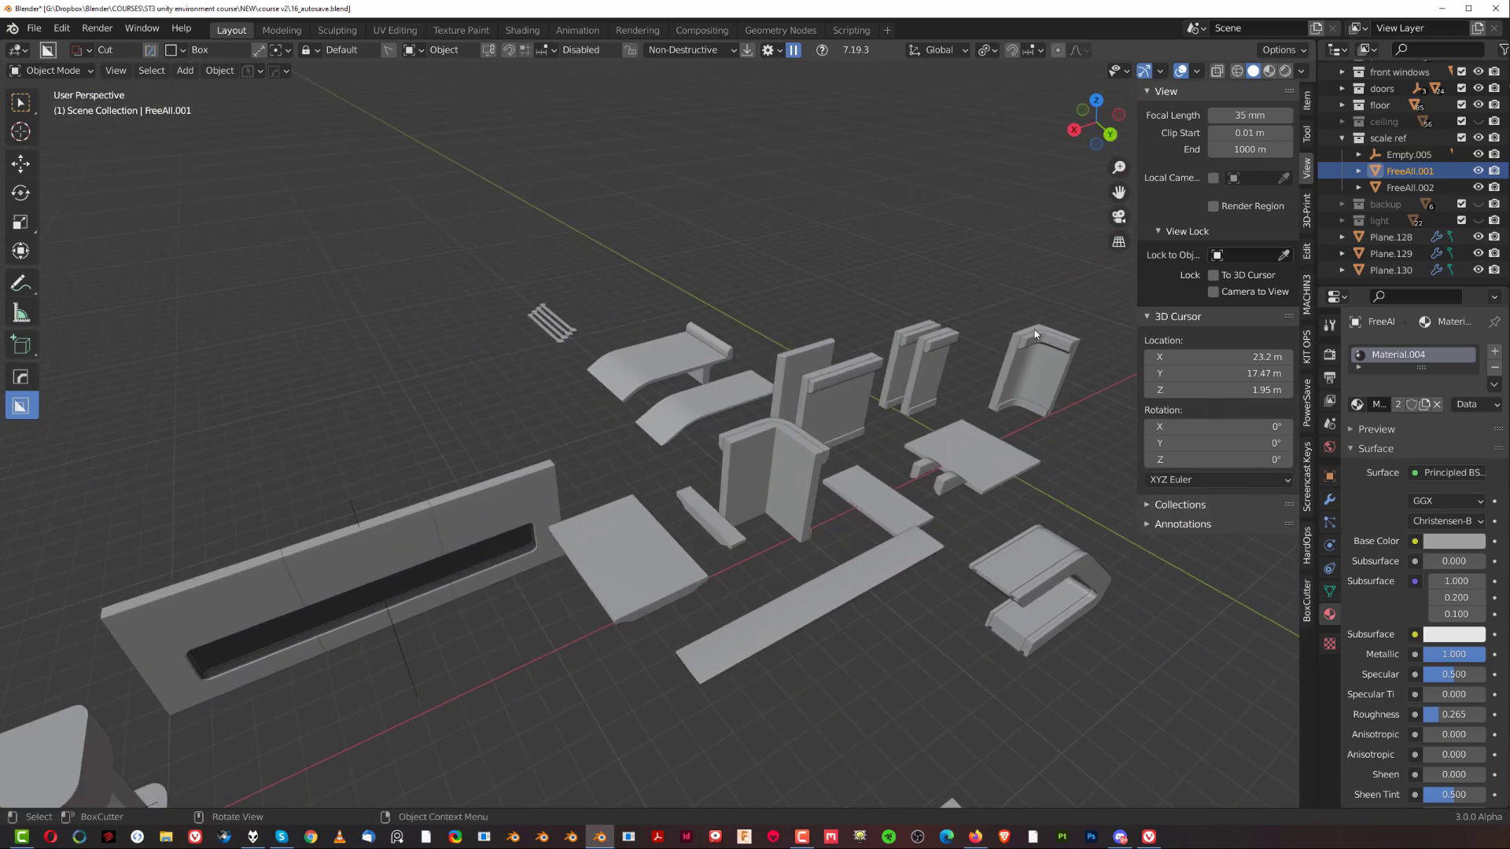
scroll(588, 582, down, 2)
scroll(677, 459, up, 5)
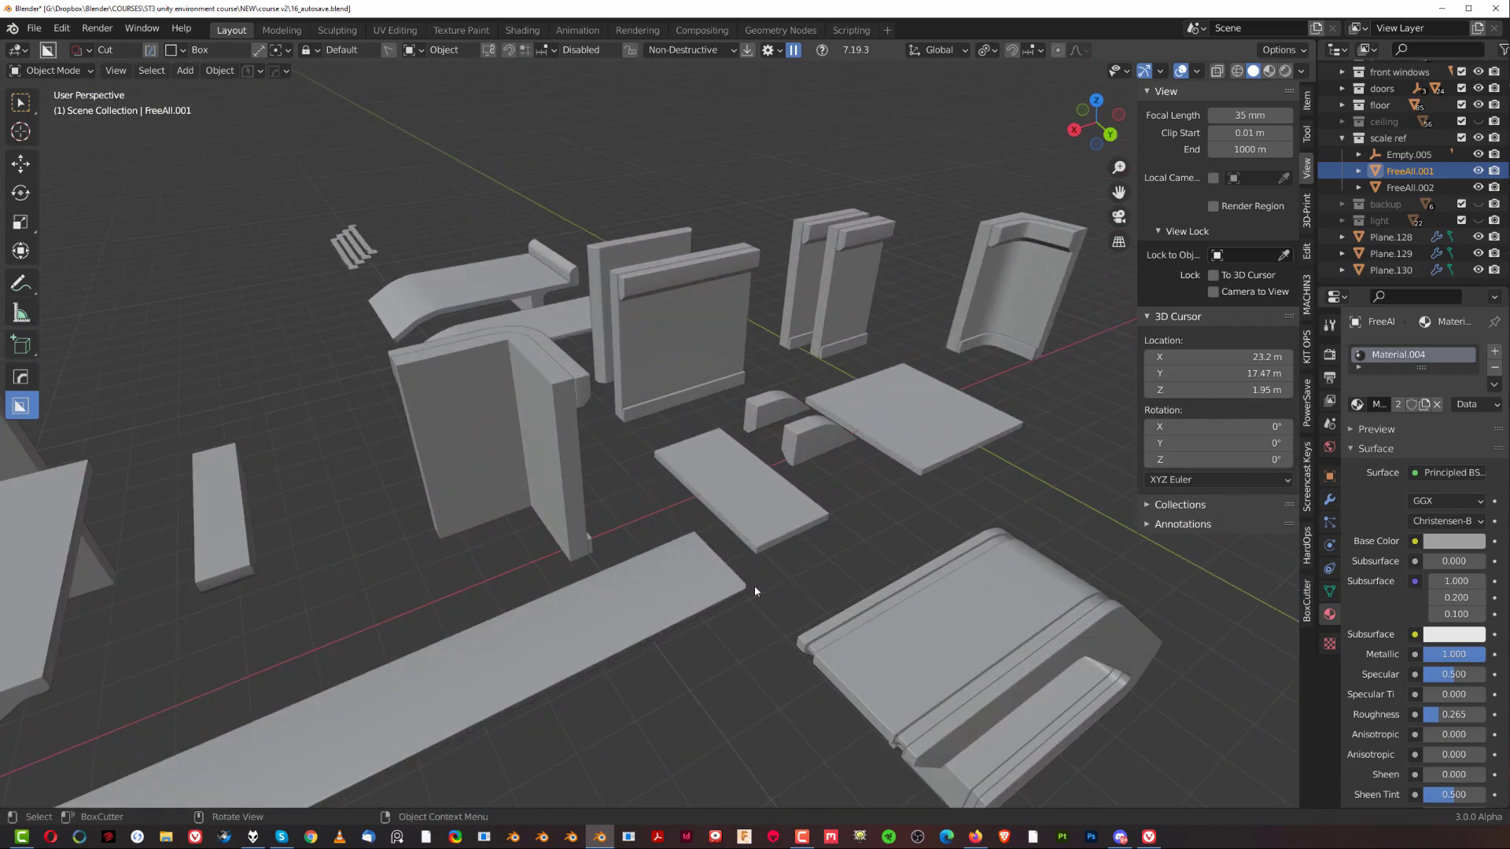
scroll(754, 589, down, 4)
scroll(698, 331, up, 6)
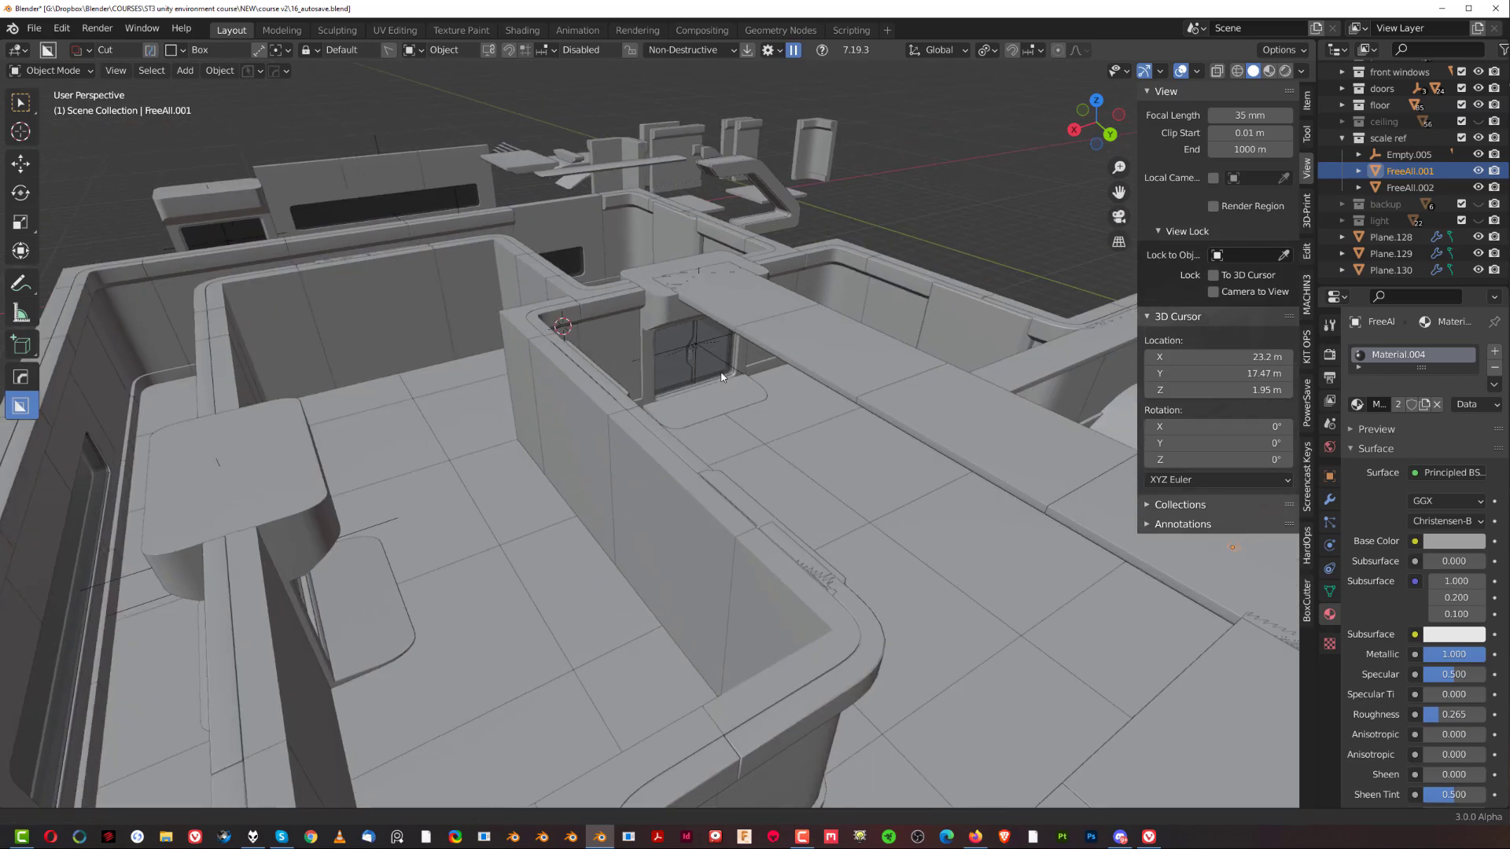
Examine the building's interior, looking over the walls, doors and ceiling beams at eye level.
shift+middle_drag(721, 377, 519, 344)
middle_drag(678, 431, 865, 417)
scroll(498, 441, up, 2)
scroll(767, 497, up, 2)
middle_drag(766, 499, 511, 380)
middle_drag(625, 385, 627, 443)
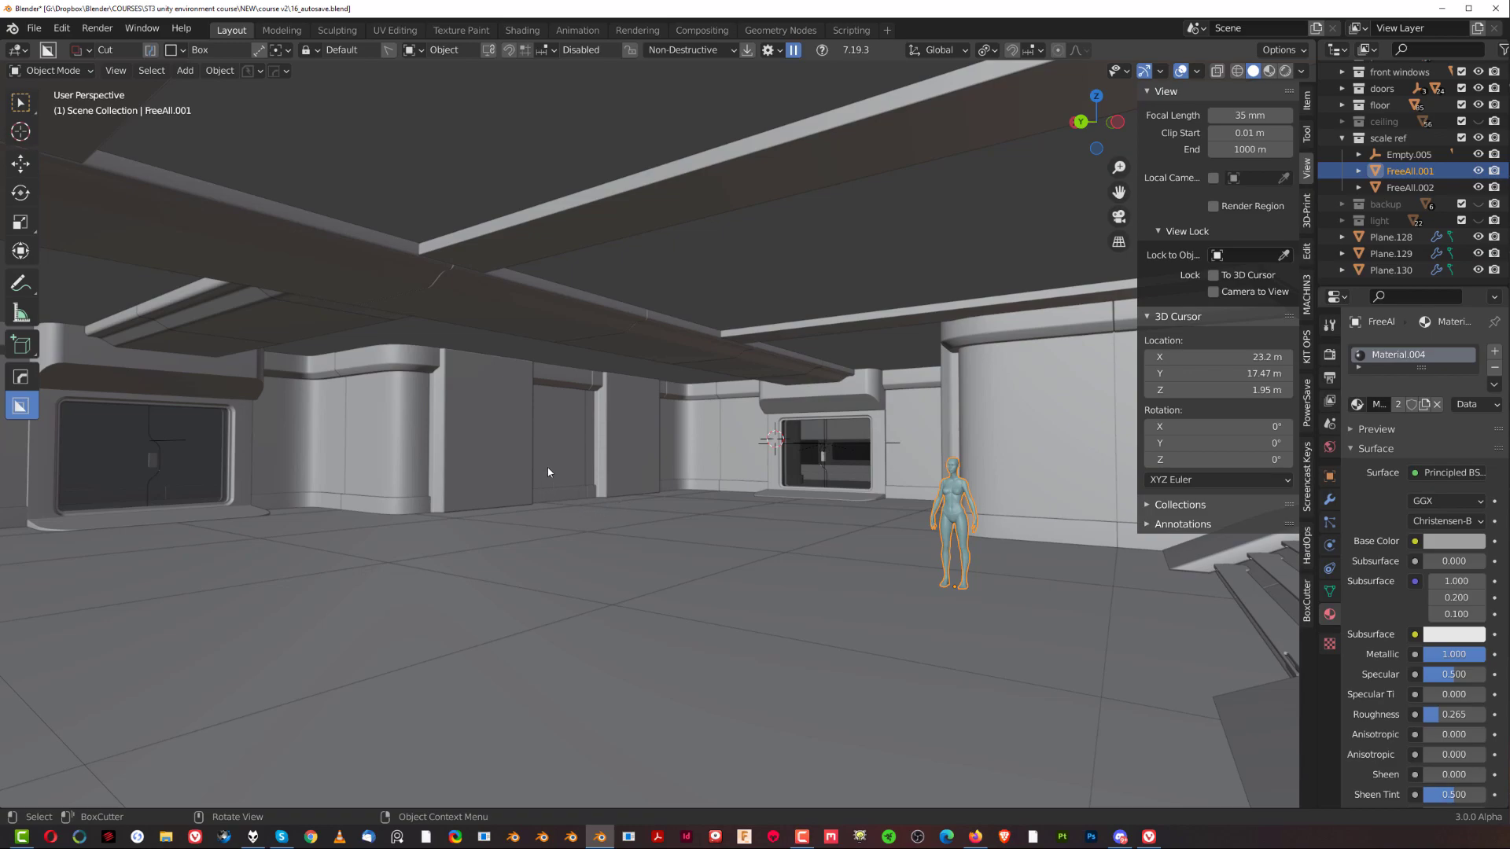
middle_drag(692, 409, 512, 470)
scroll(512, 471, up, 8)
scroll(621, 485, up, 3)
middle_drag(620, 486, 733, 389)
scroll(640, 423, up, 2)
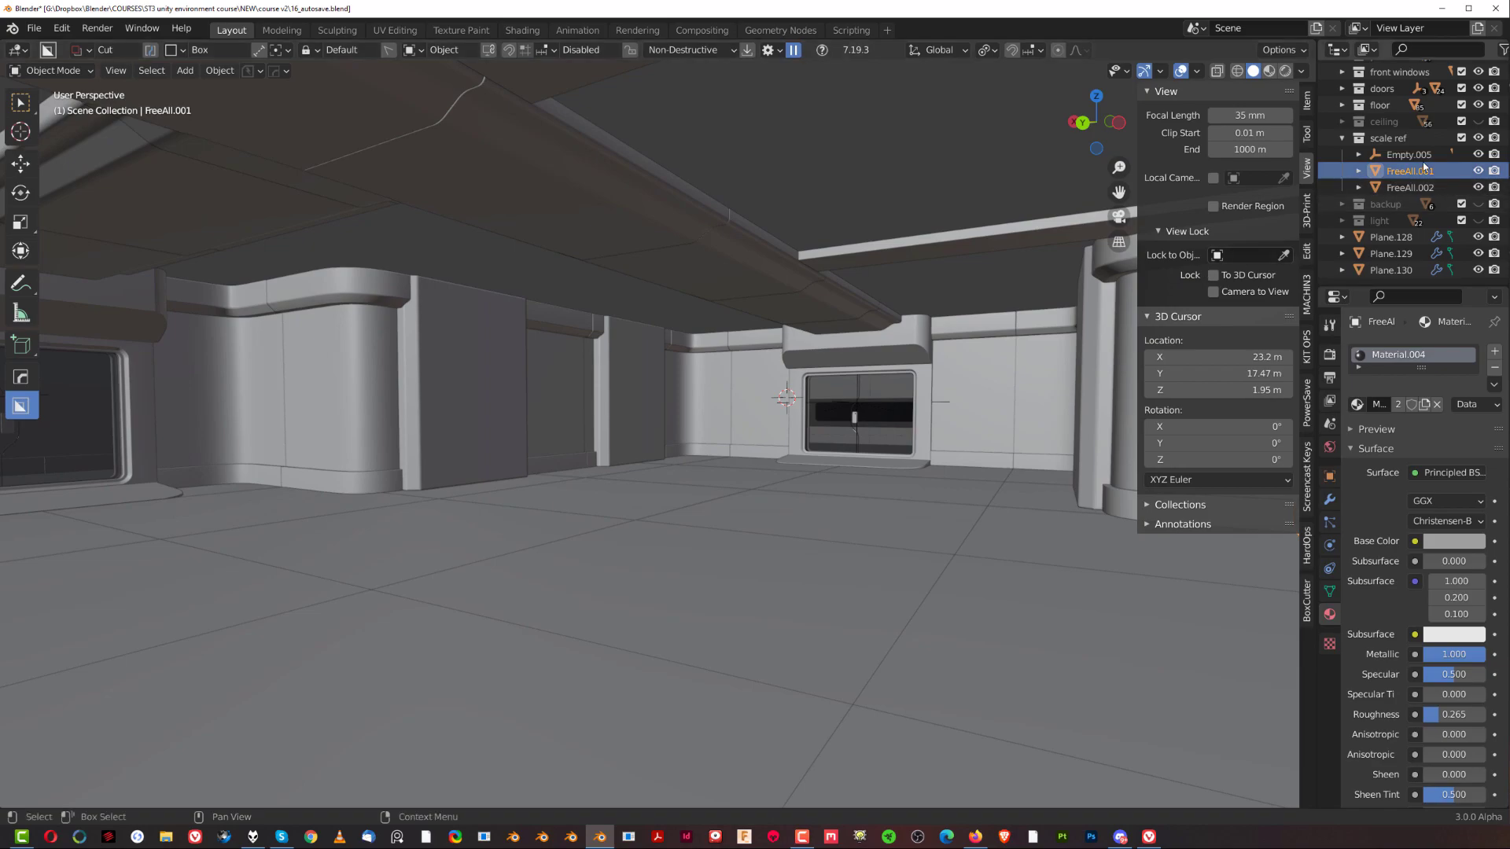
Make the backup, light and ceiling collections visible again.
drag(1479, 205, 1479, 220)
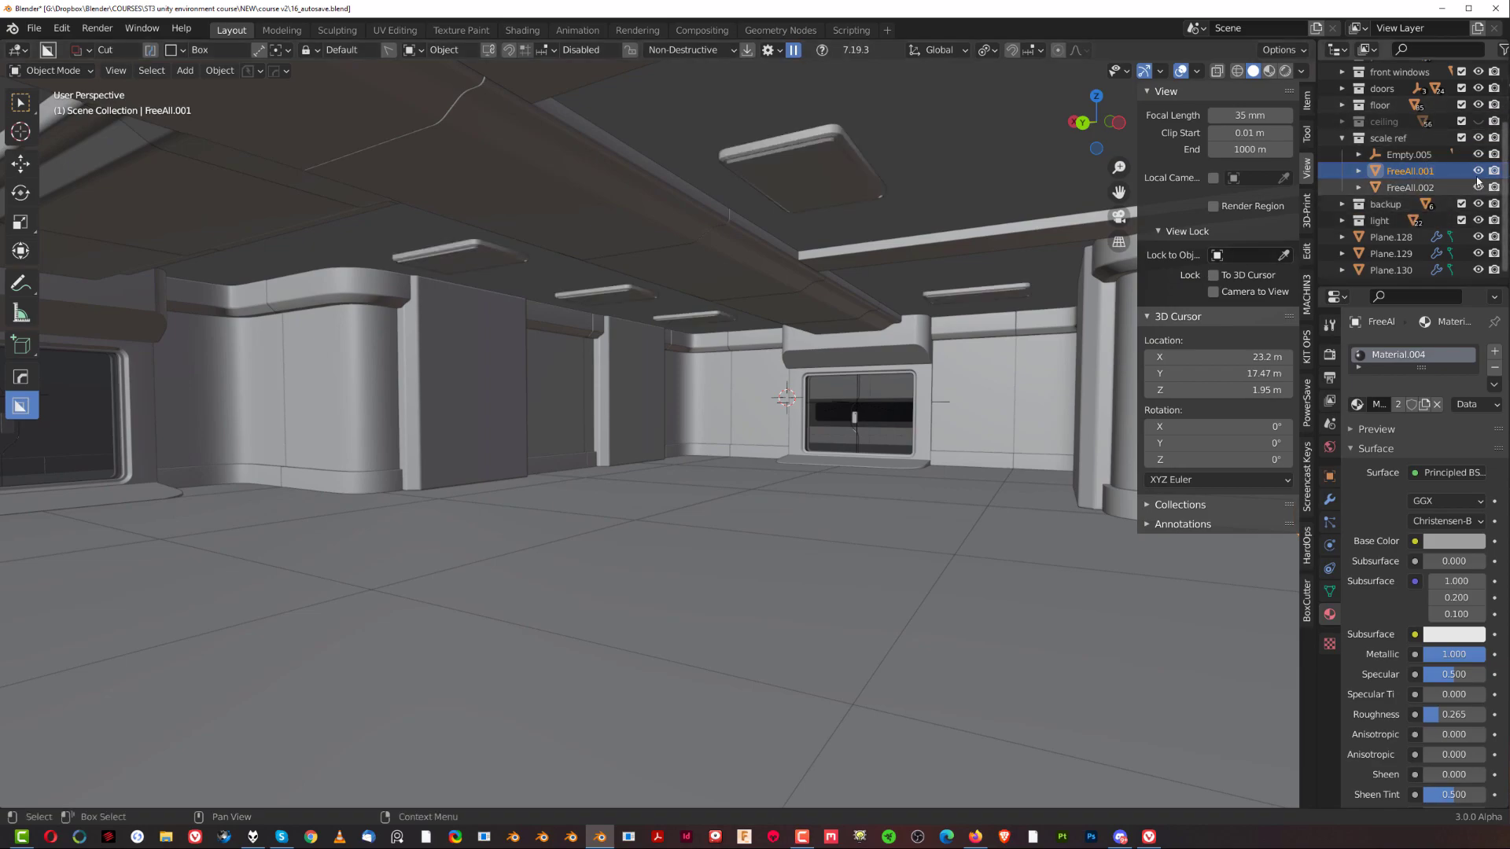
click(1479, 122)
scroll(818, 371, down, 3)
middle_drag(610, 381, 650, 384)
middle_drag(830, 443, 968, 429)
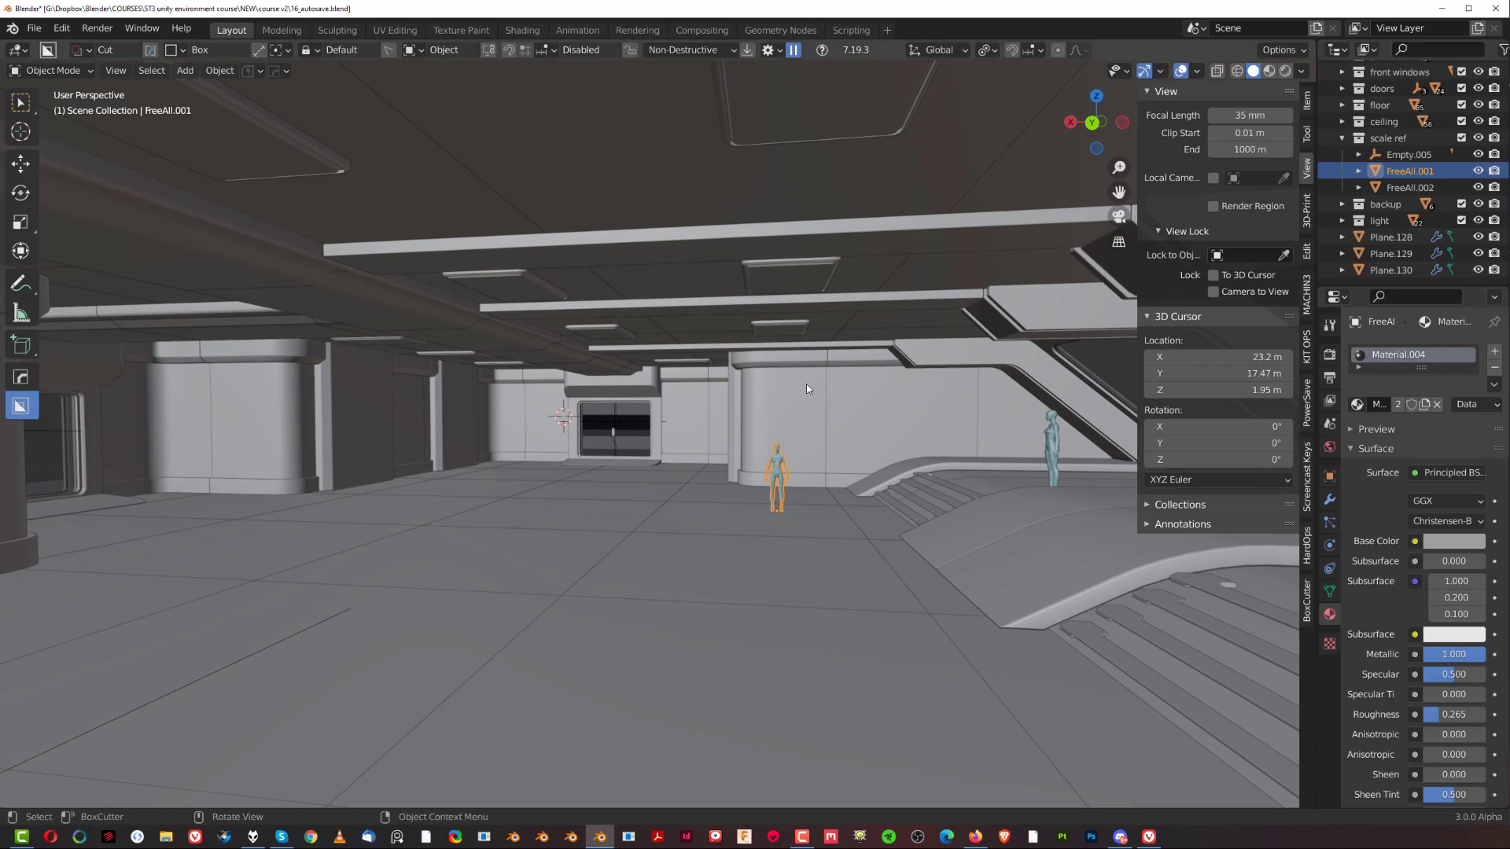
Hide the viewport sidebar and turn off the viewport gizmos.
key(n)
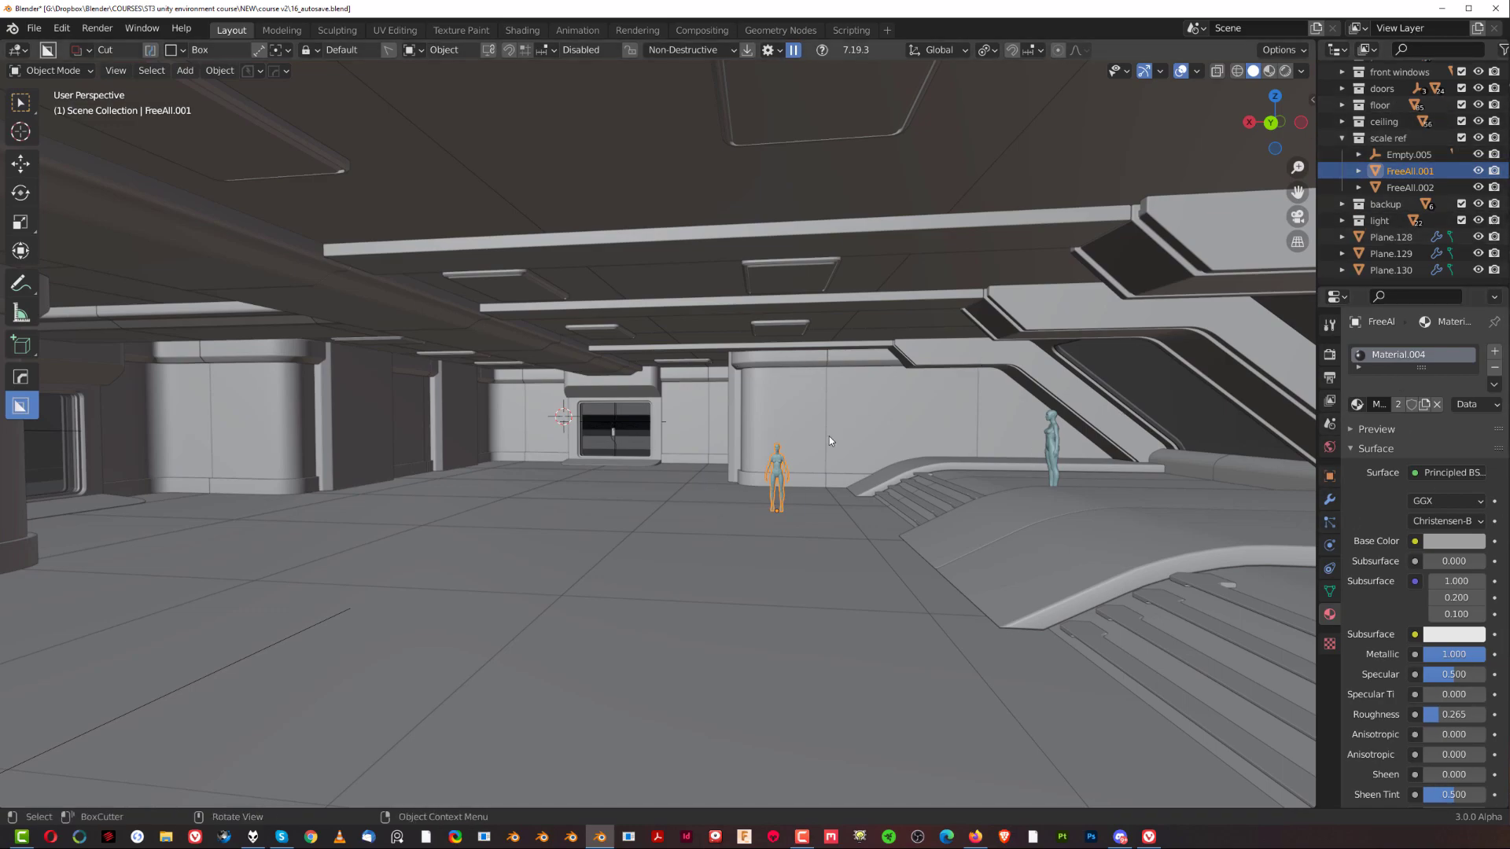
middle_drag(833, 448, 817, 278)
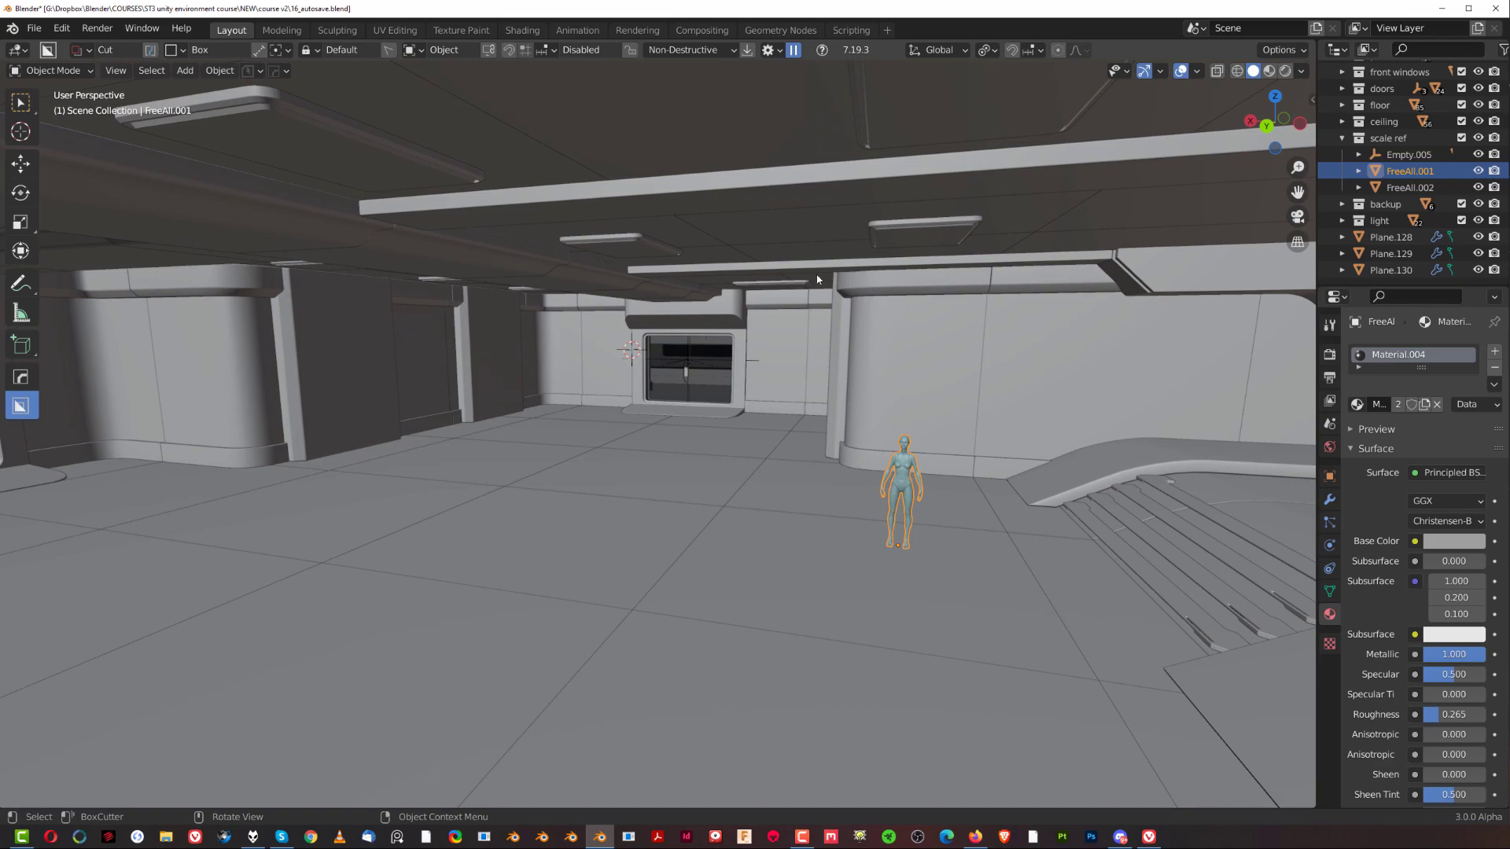
click(1145, 72)
middle_drag(755, 362, 671, 422)
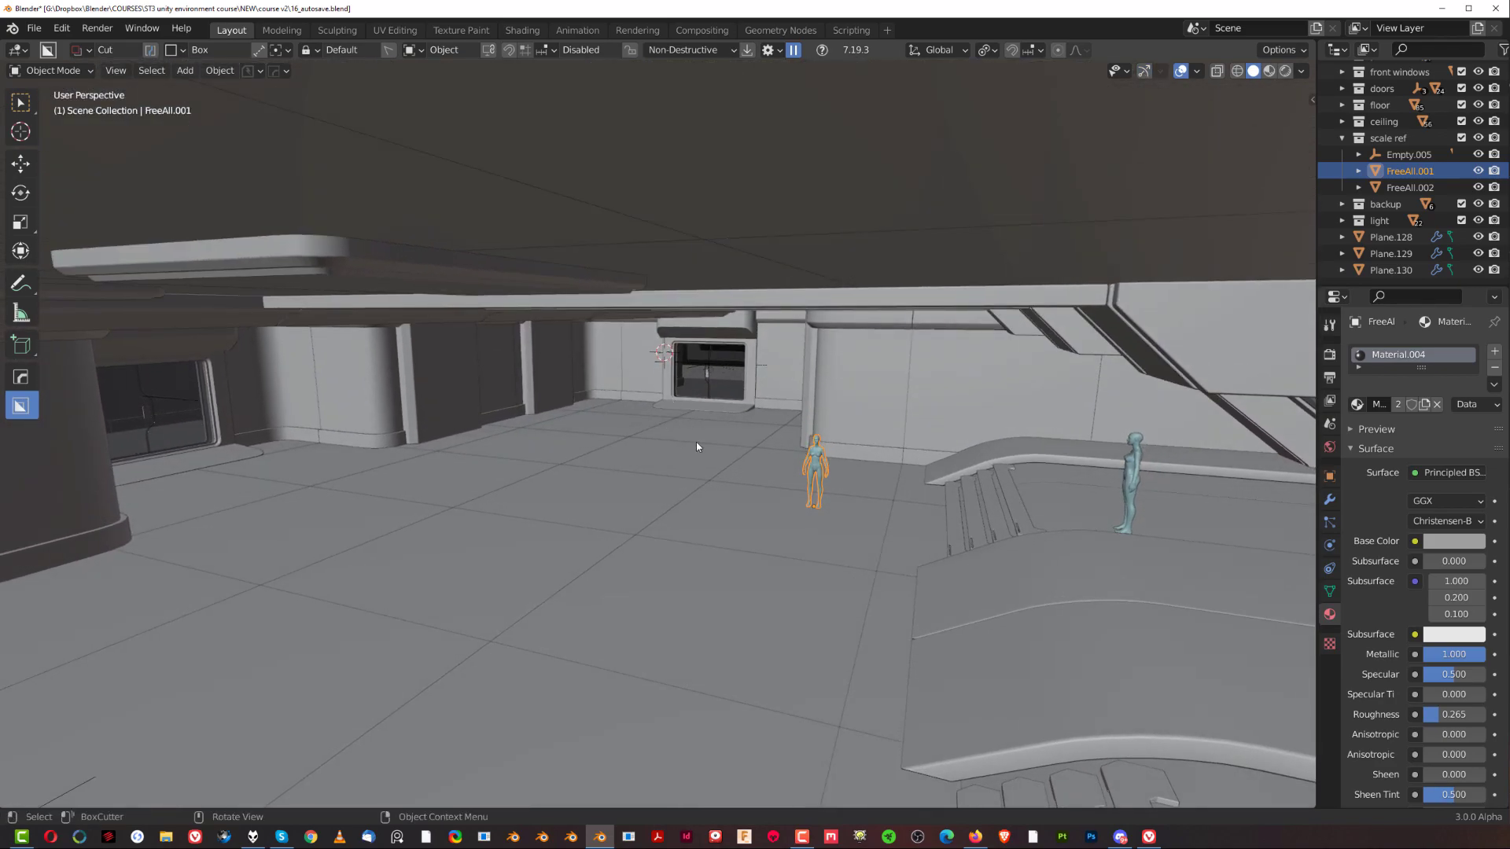
middle_drag(810, 401, 794, 390)
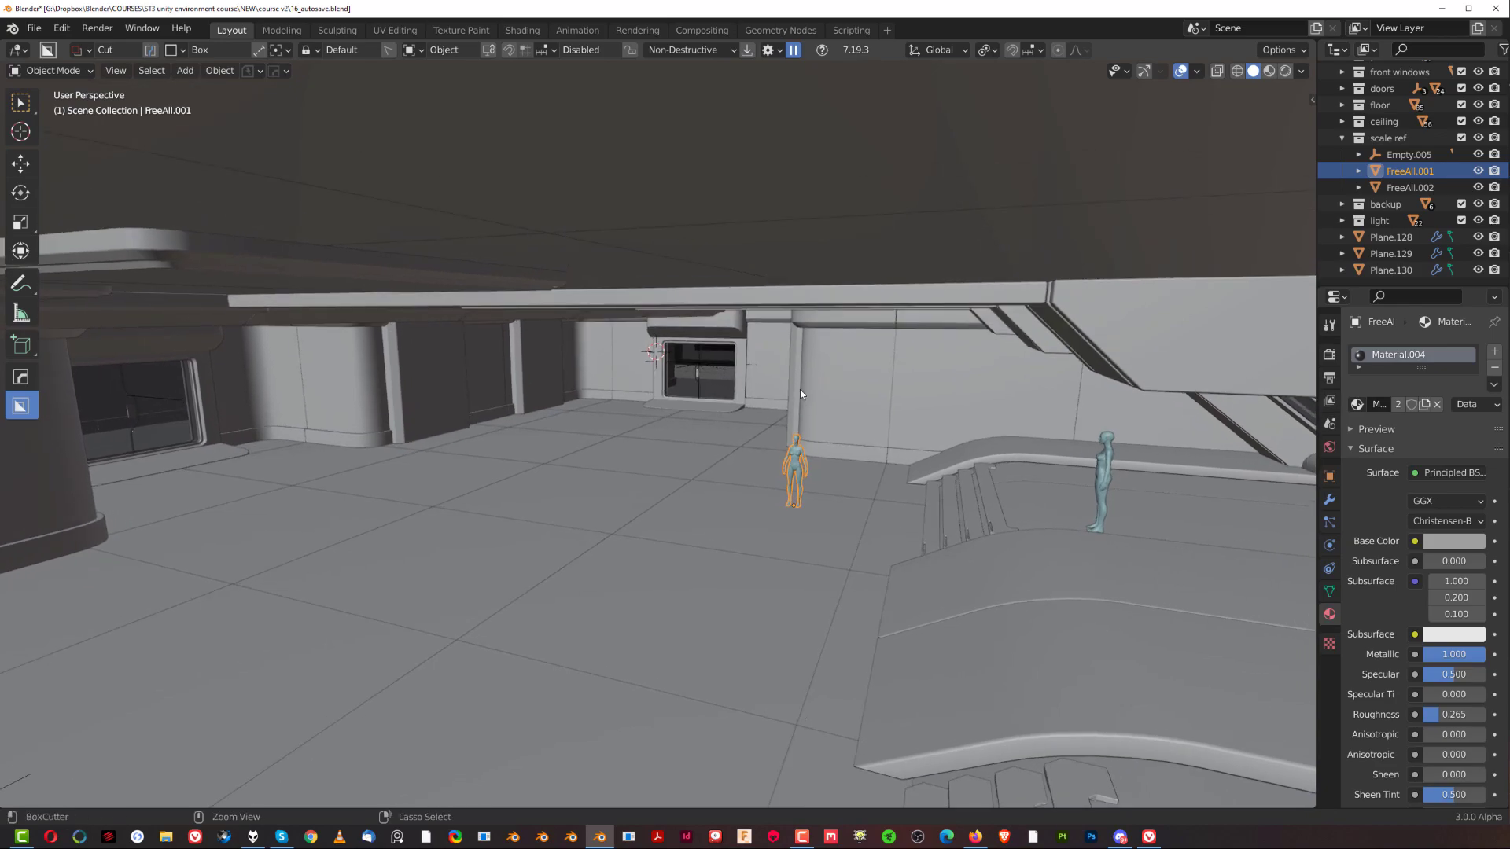
Toggle the maximized viewport on and off, and expand the viewport to fullscreen without headers.
key(ctrl+space)
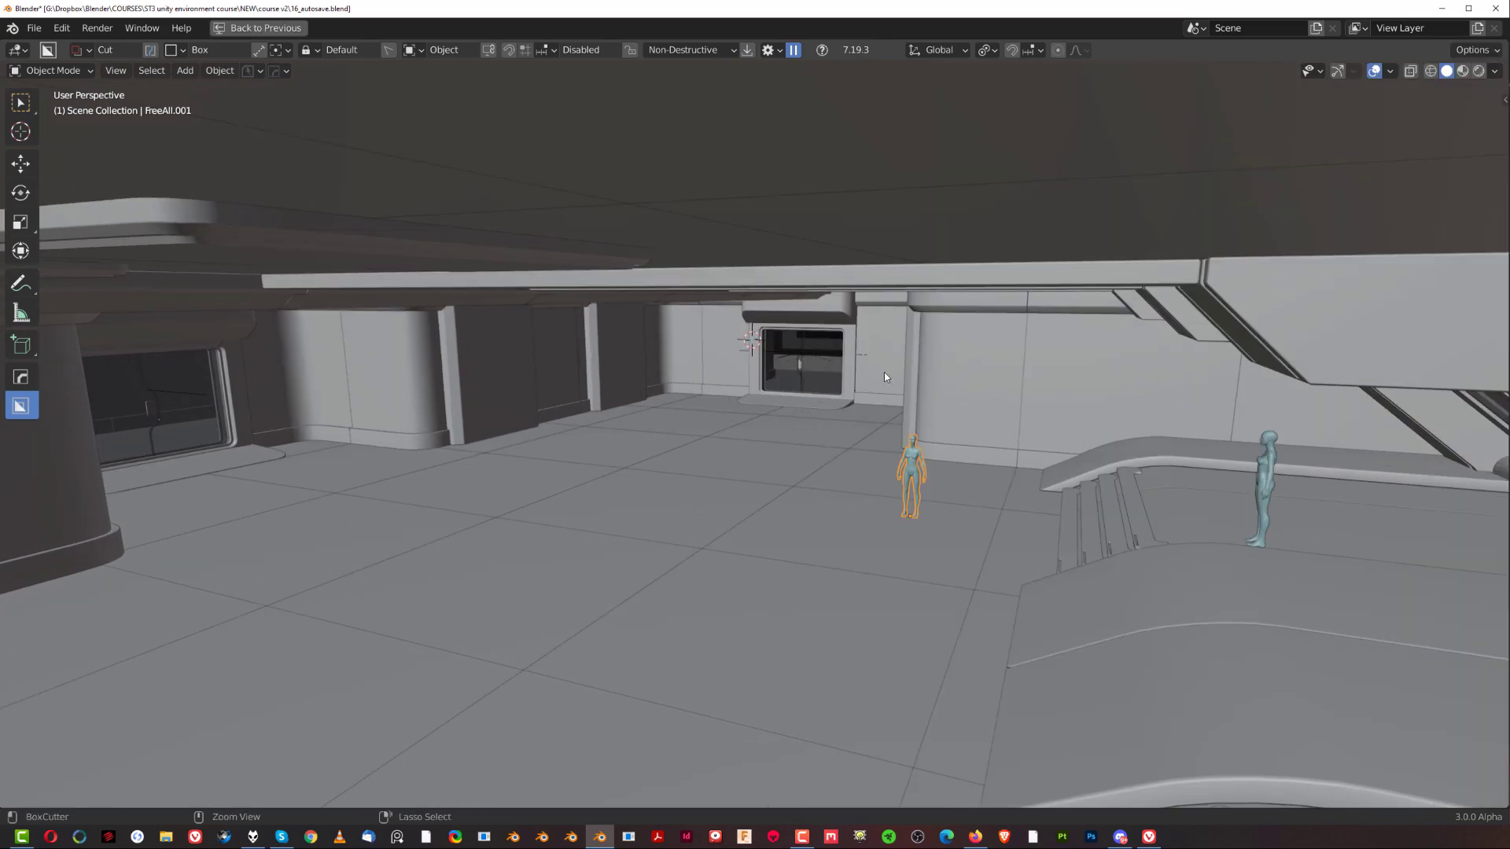
key(ctrl+space)
key(ctrl+space)
key(ctrl+space)
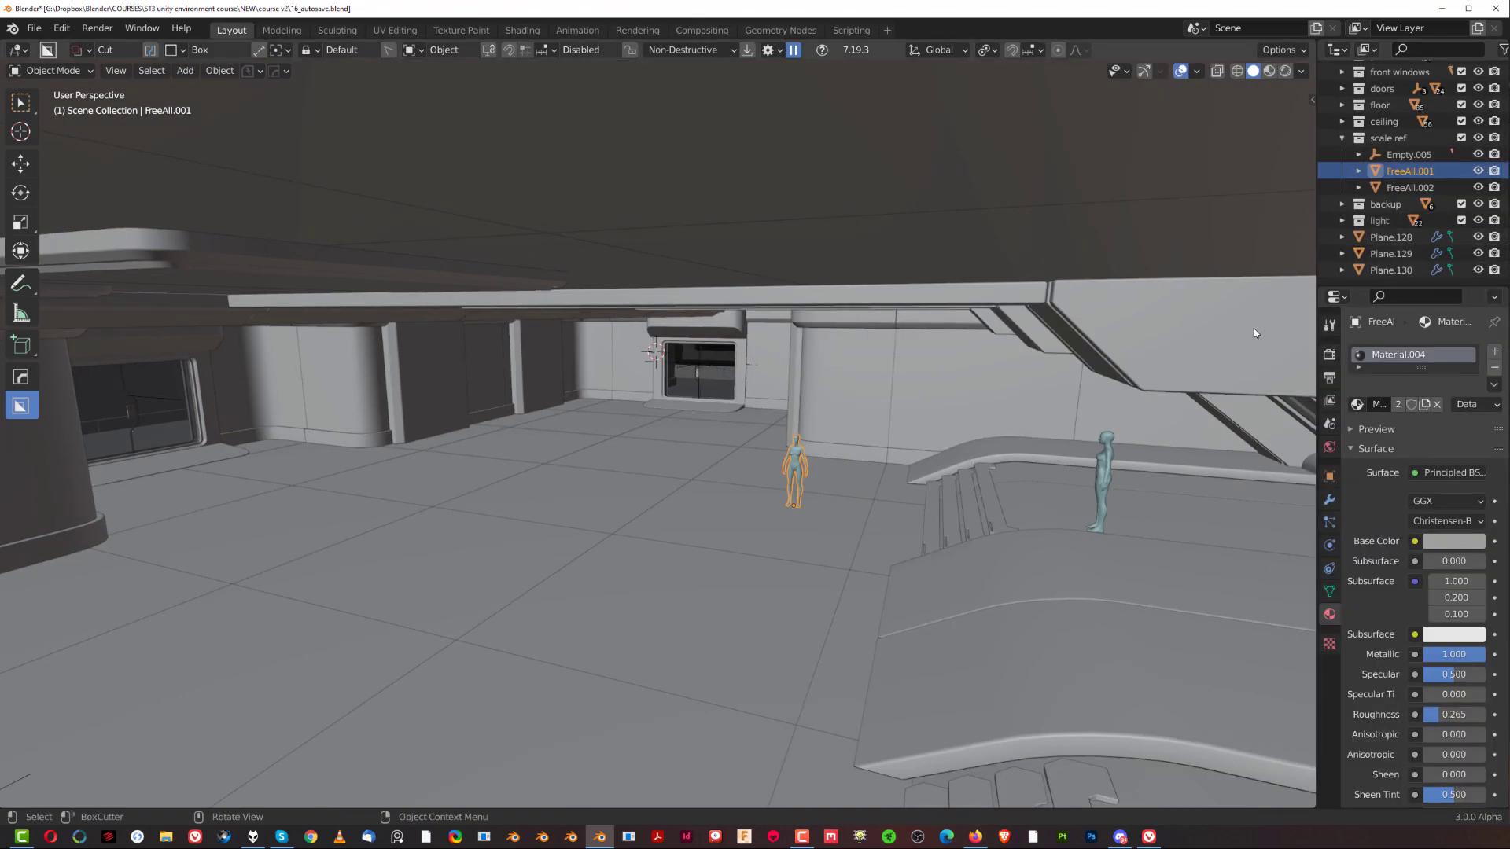
key(ctrl+alt+space)
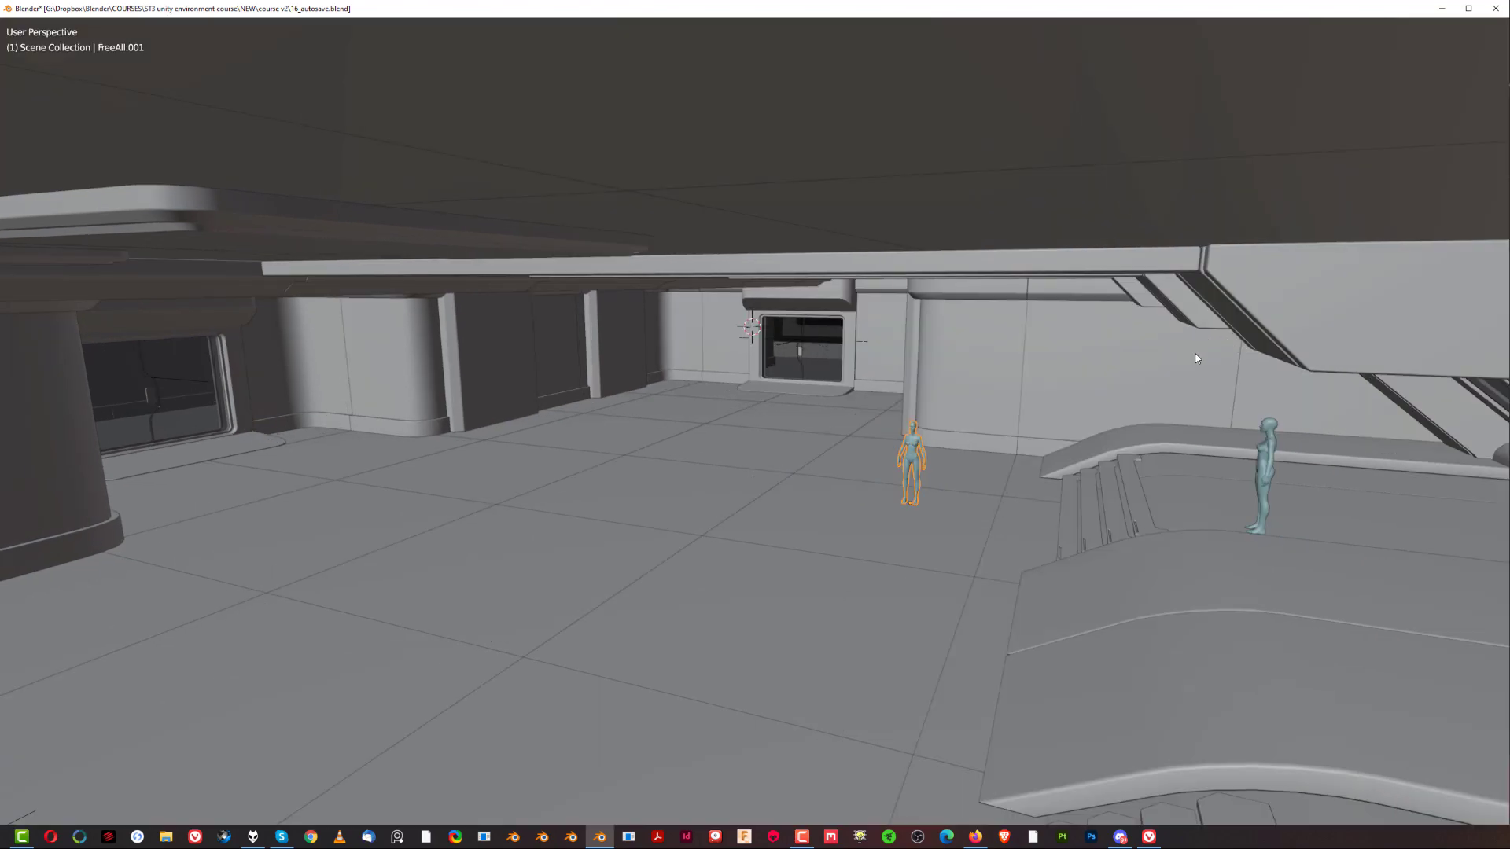
Turn off the floor grid and the X and Y axis lines in the viewport overlays.
scroll(908, 480, down, 1)
middle_drag(840, 434, 882, 455)
click(880, 455)
scroll(874, 479, down, 6)
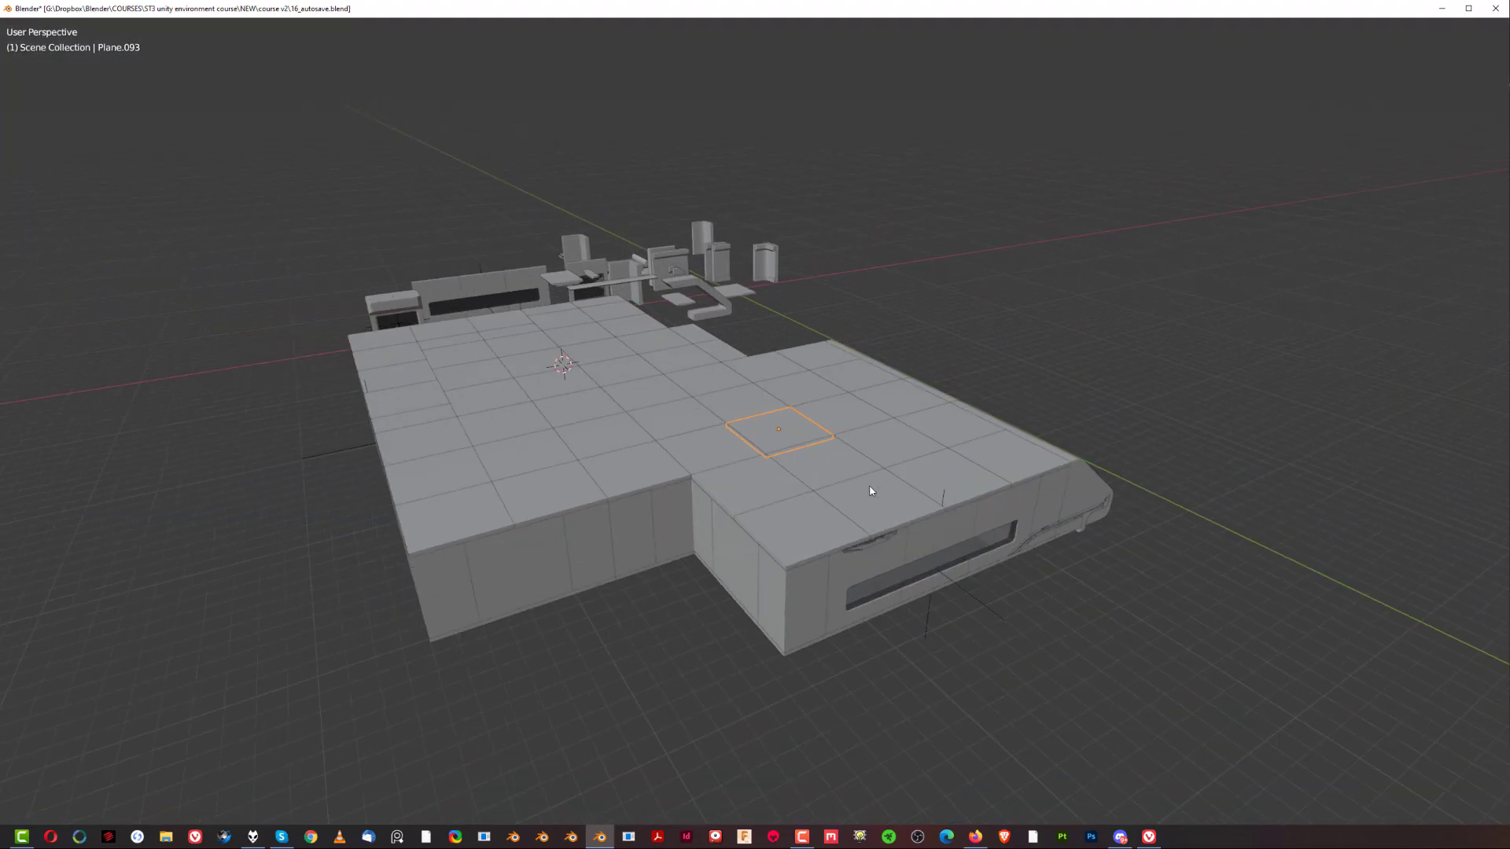
key(ctrl+alt+space)
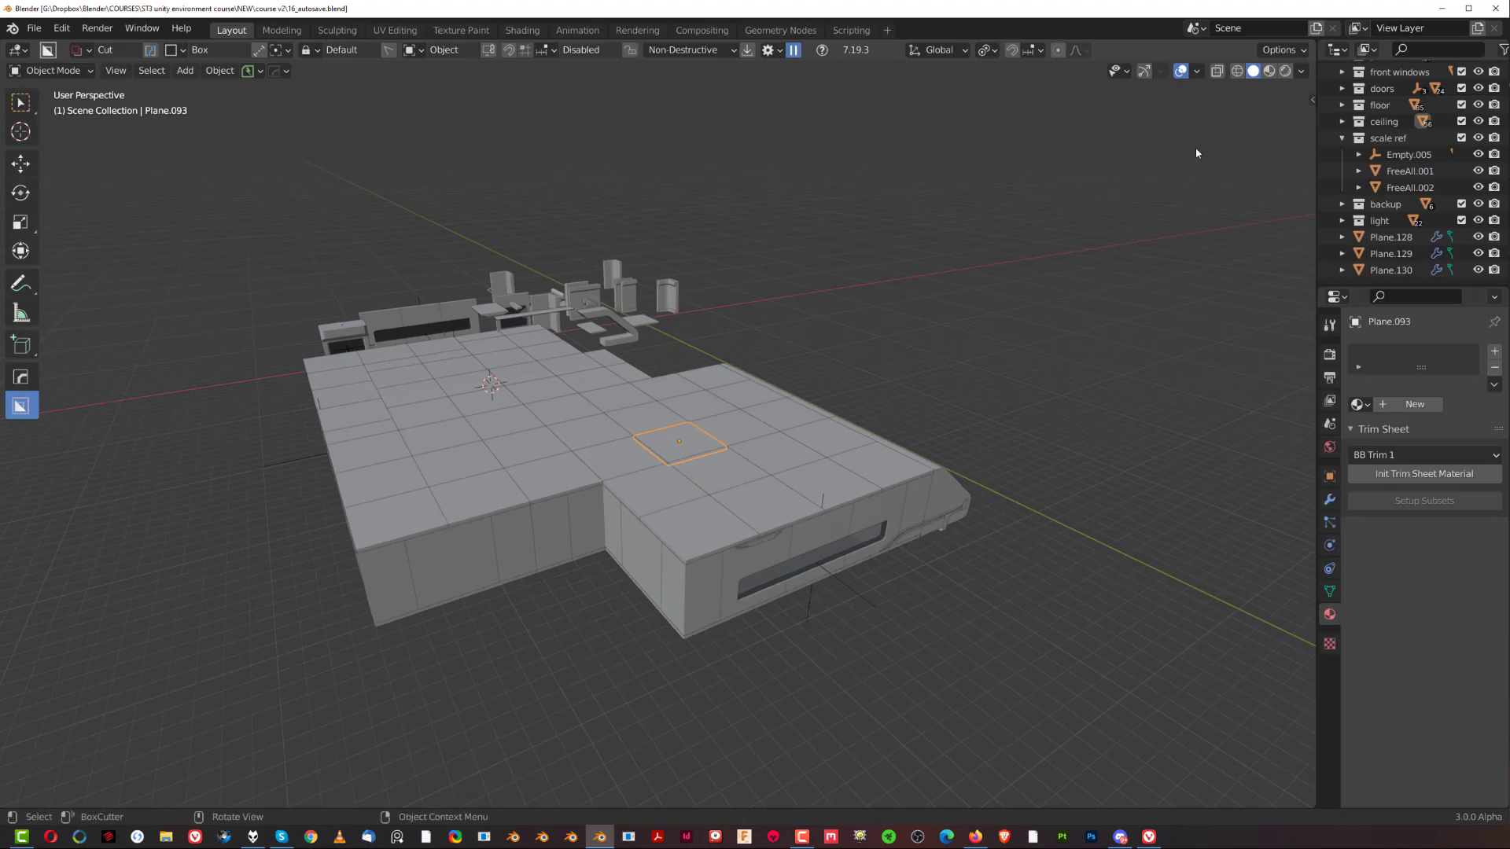
click(1198, 72)
click(1150, 149)
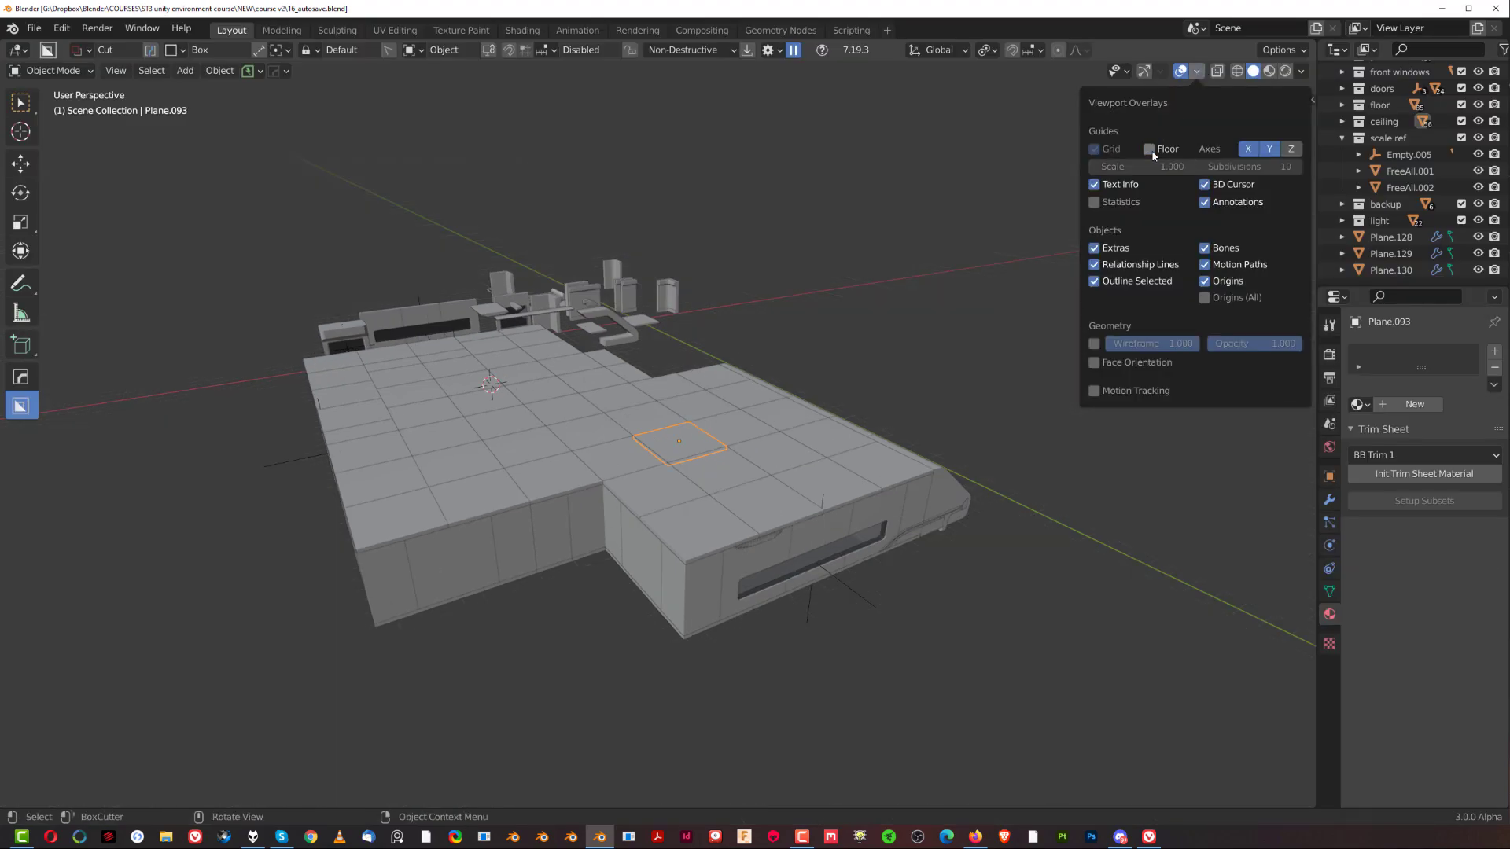
click(1246, 153)
click(1265, 152)
right_click(671, 430)
key(Escape)
Make the viewport fullscreen and isolate the curved corner wall behind the standing figure in local view.
scroll(672, 519, up, 3)
key(ctrl+alt+space)
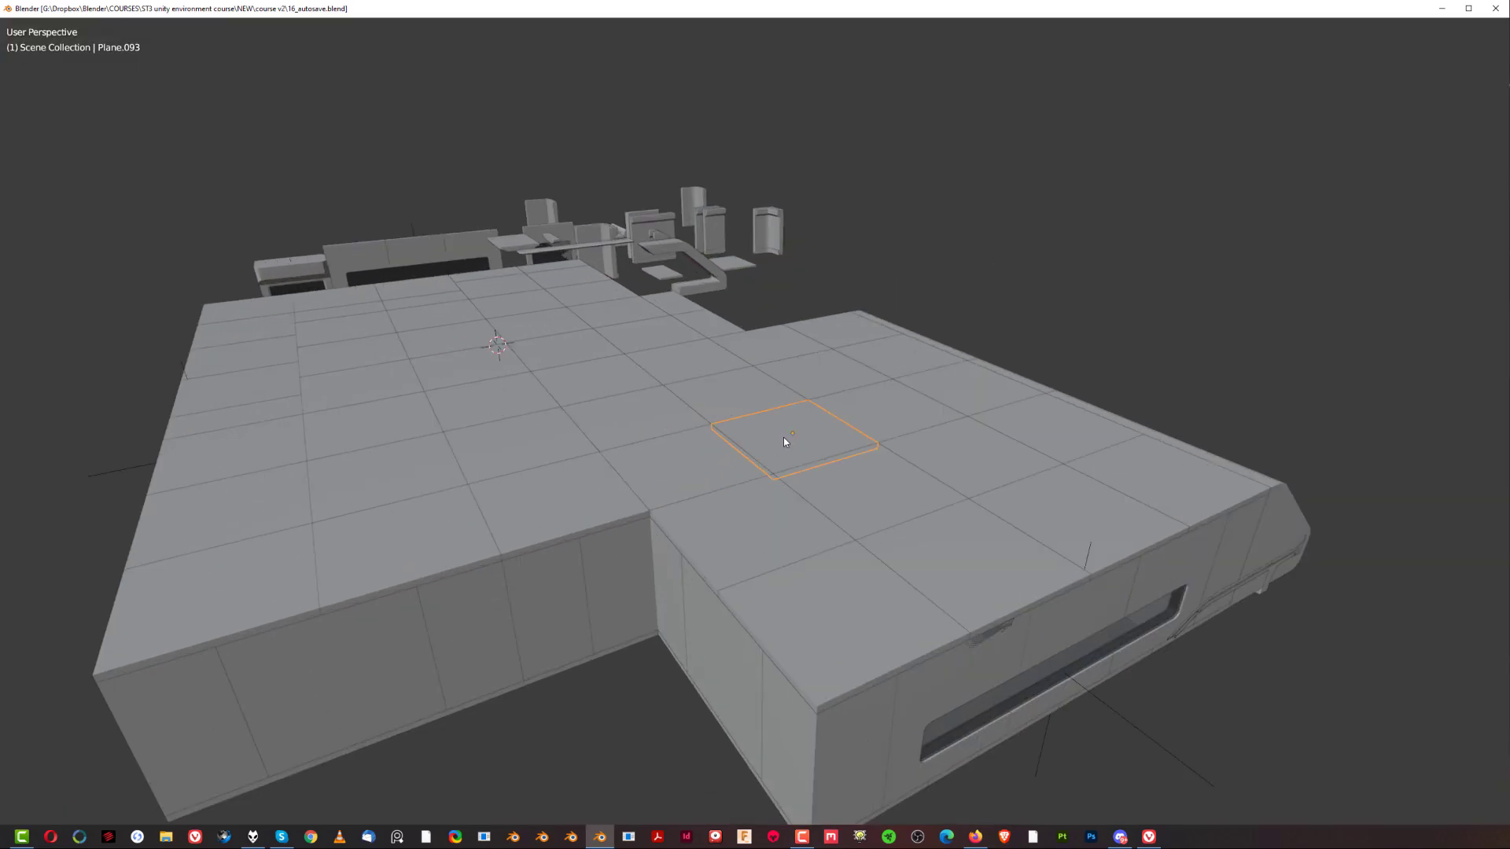
middle_drag(784, 438, 842, 413)
scroll(842, 413, up, 6)
middle_drag(964, 498, 786, 222)
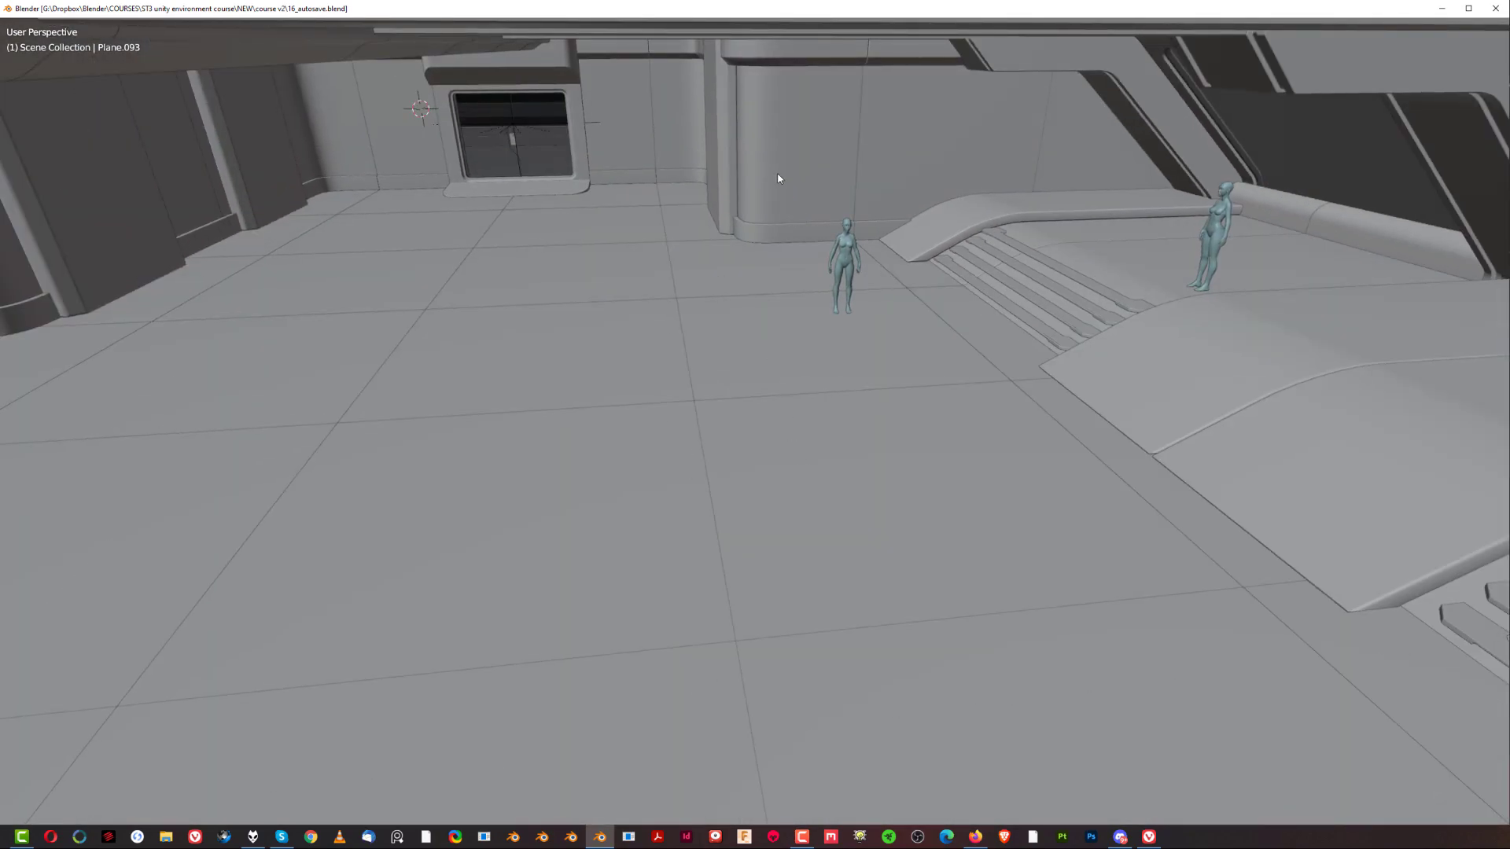
click(779, 179)
key(slash)
middle_drag(772, 231, 868, 339)
scroll(868, 339, down, 3)
Inspect the isolated corner wall in Edit Mode and in the back orthographic view.
key(Tab)
click(745, 347)
scroll(787, 381, down, 3)
middle_drag(798, 423, 728, 376)
key(Tab)
scroll(851, 334, up, 2)
scroll(851, 333, down, 3)
middle_drag(851, 334, 751, 438)
key(ctrl+KP_1)
scroll(926, 426, up, 1)
scroll(755, 497, up, 1)
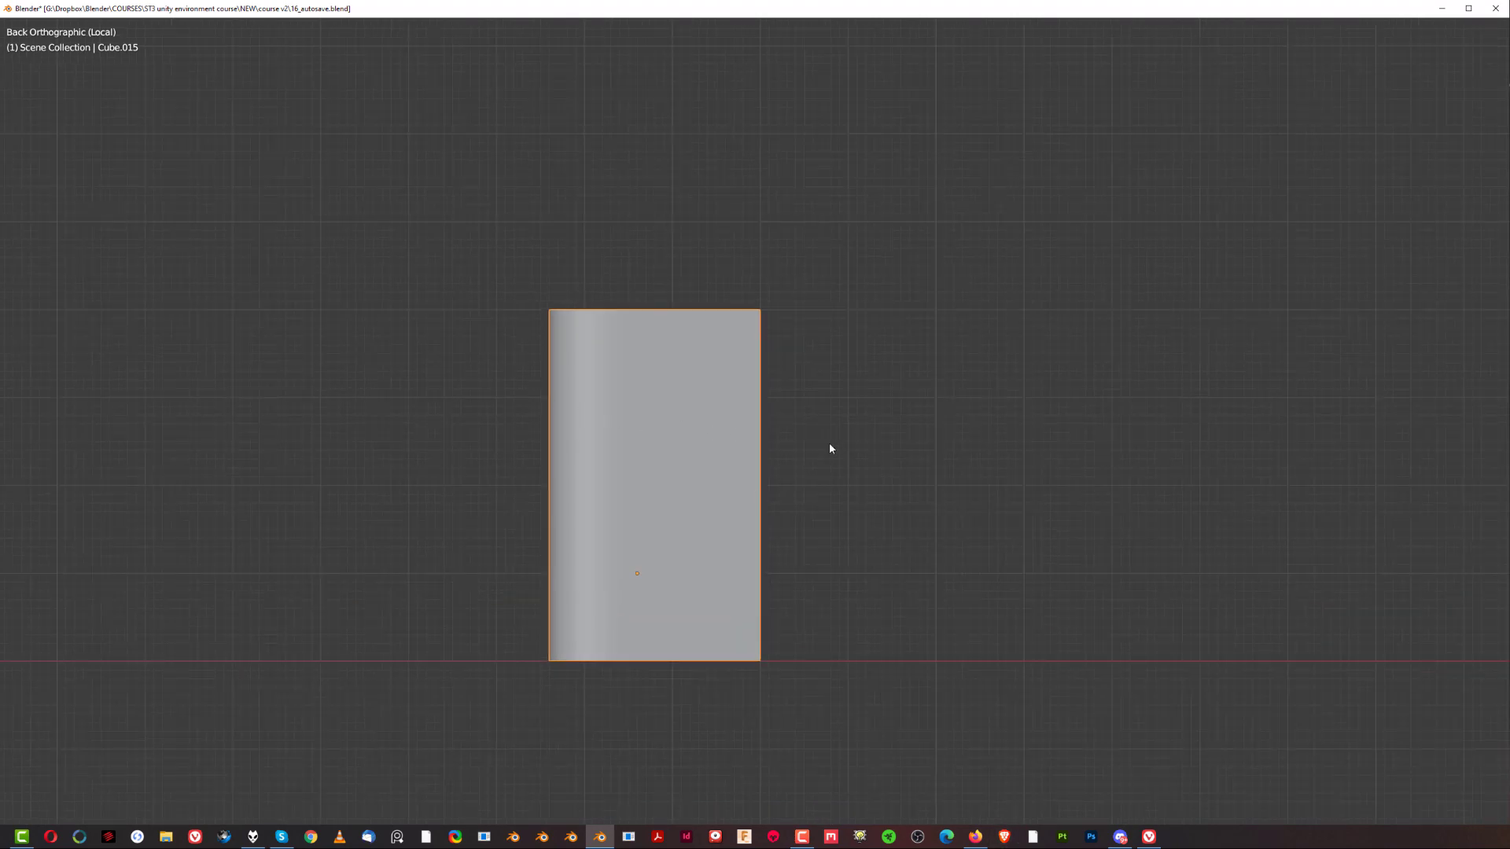
Try the mirror gizmo on the isolated corner wall.
key(alt+x)
middle_drag(835, 444, 868, 538)
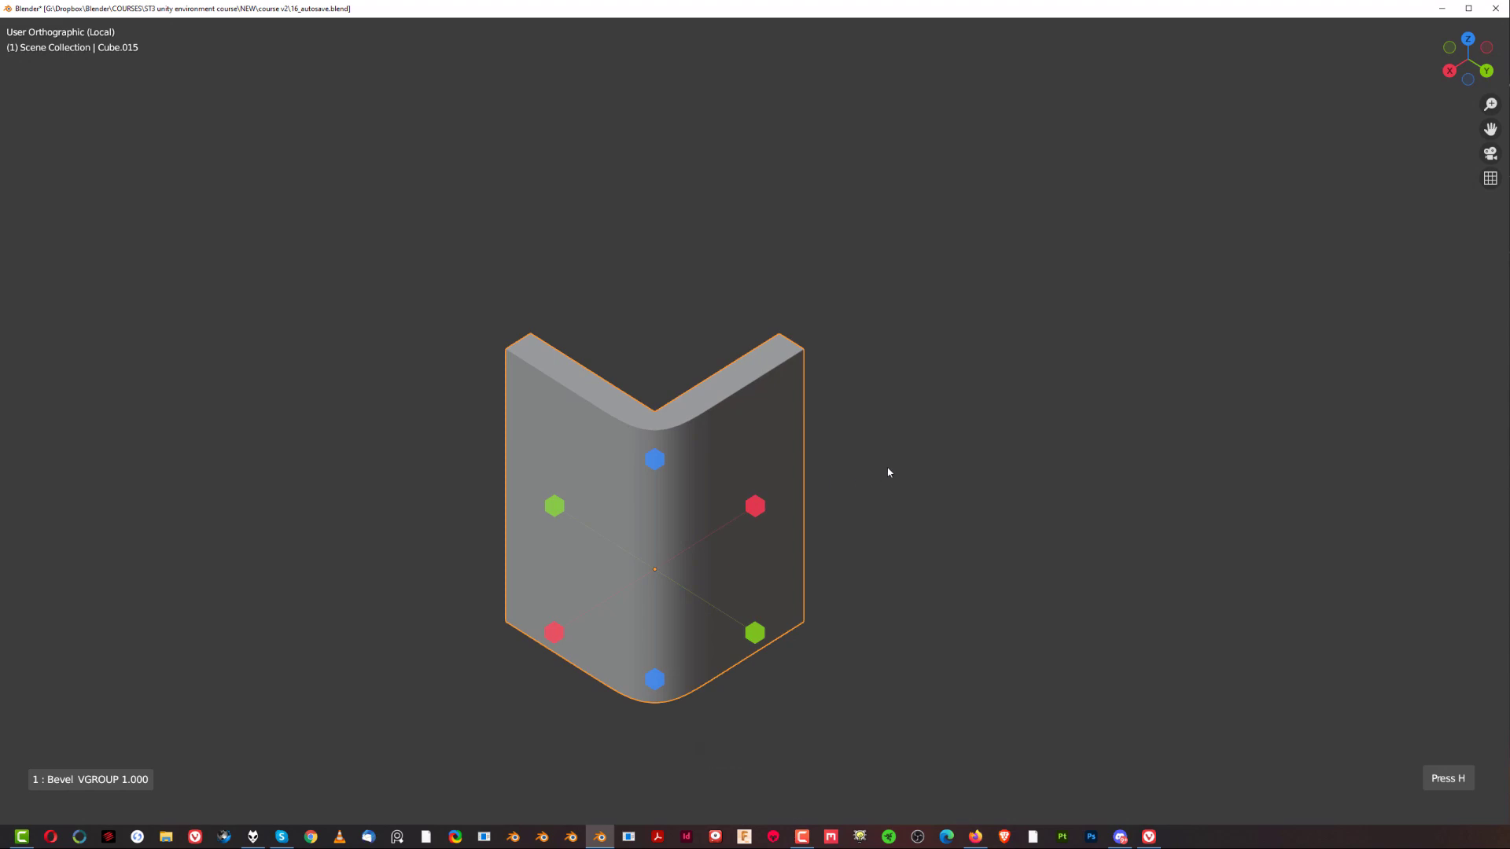
key(Escape)
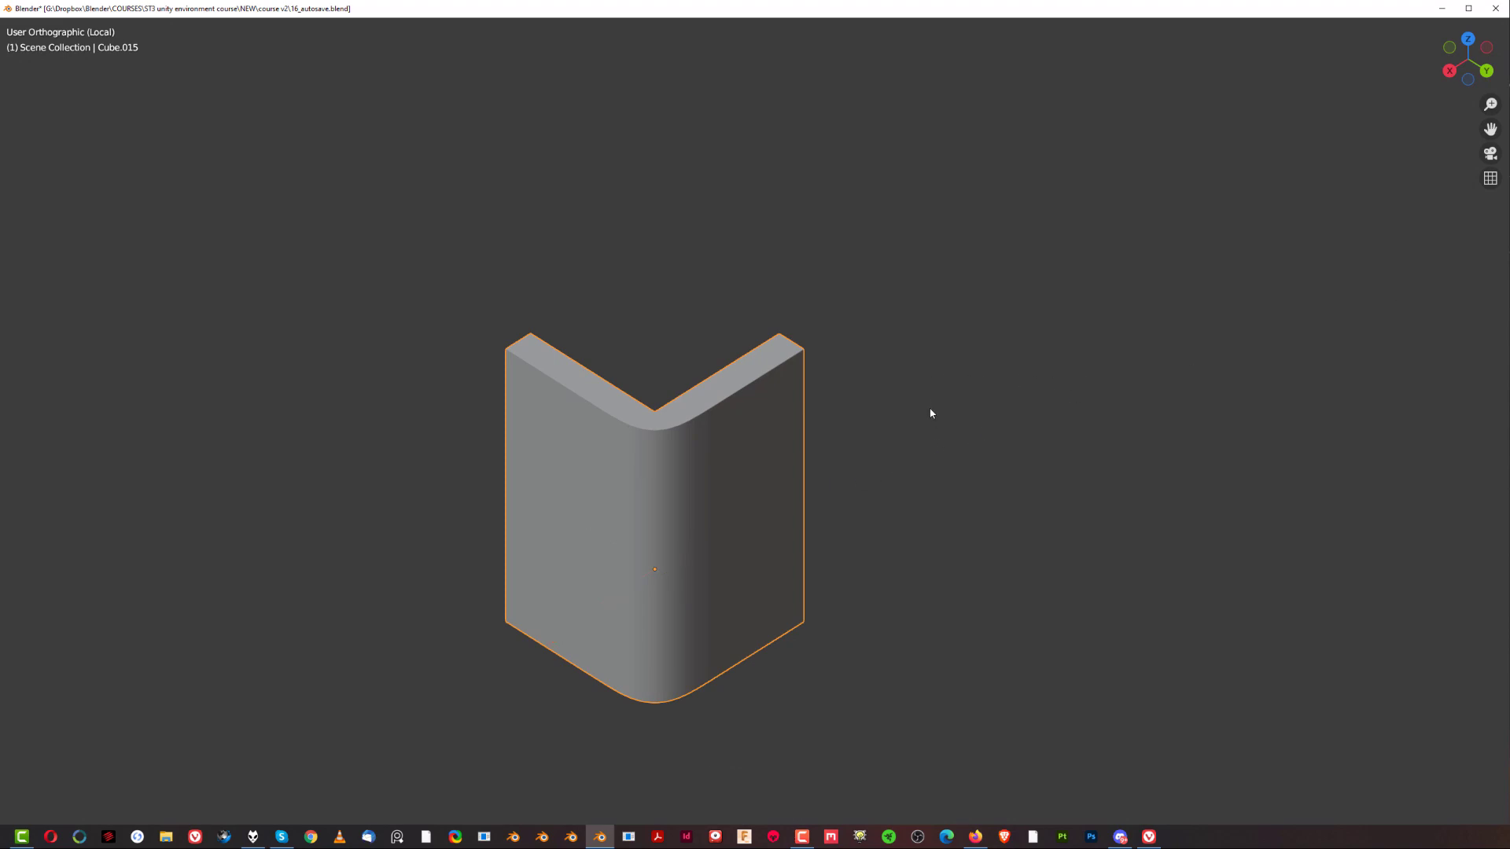
Leave the fullscreen viewport and turn off the viewport gizmos.
key(ctrl+alt+space)
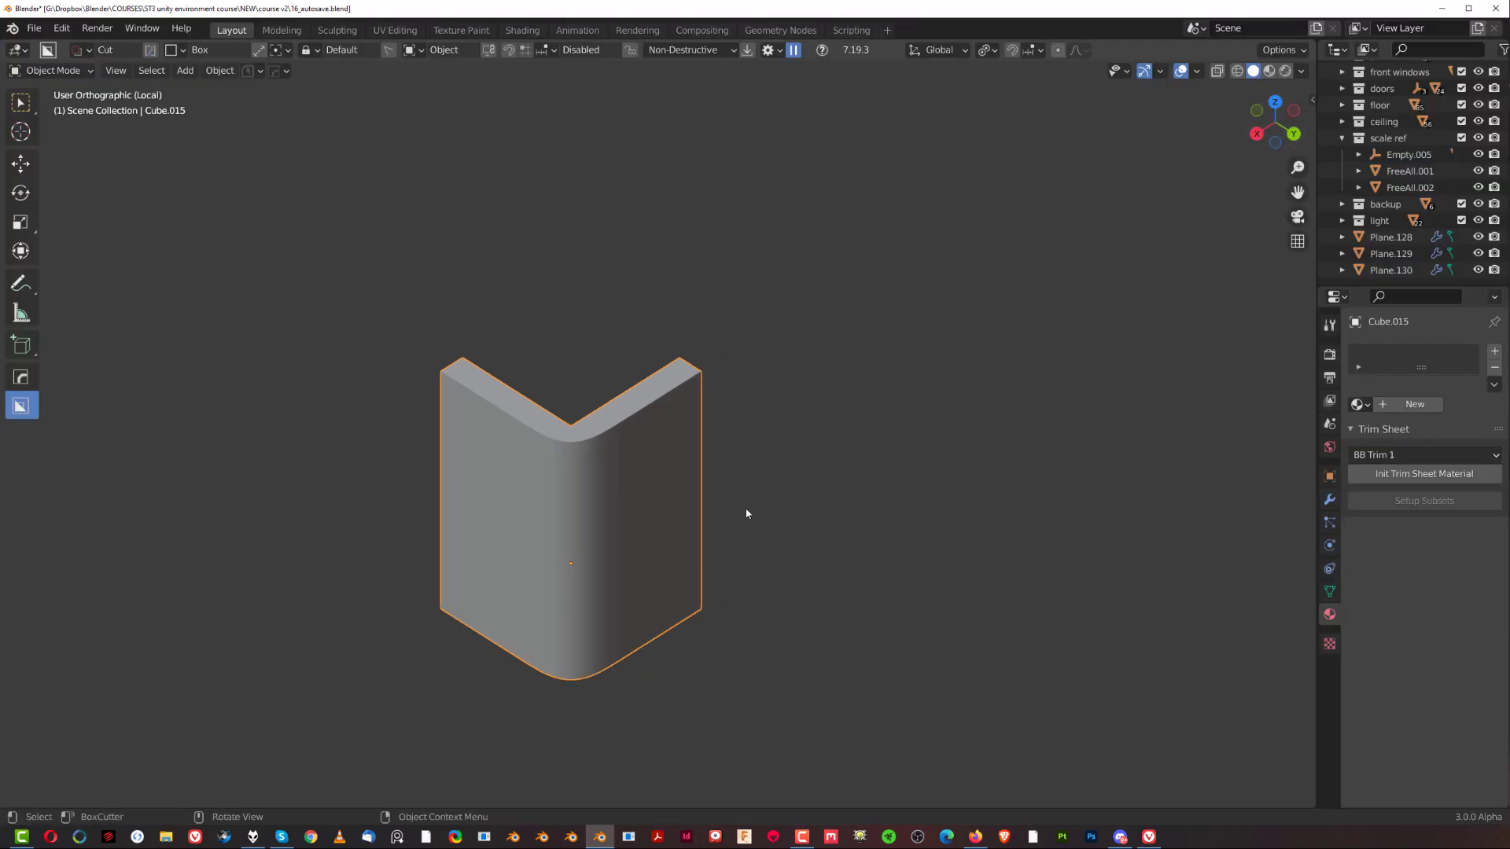
middle_drag(662, 436, 596, 417)
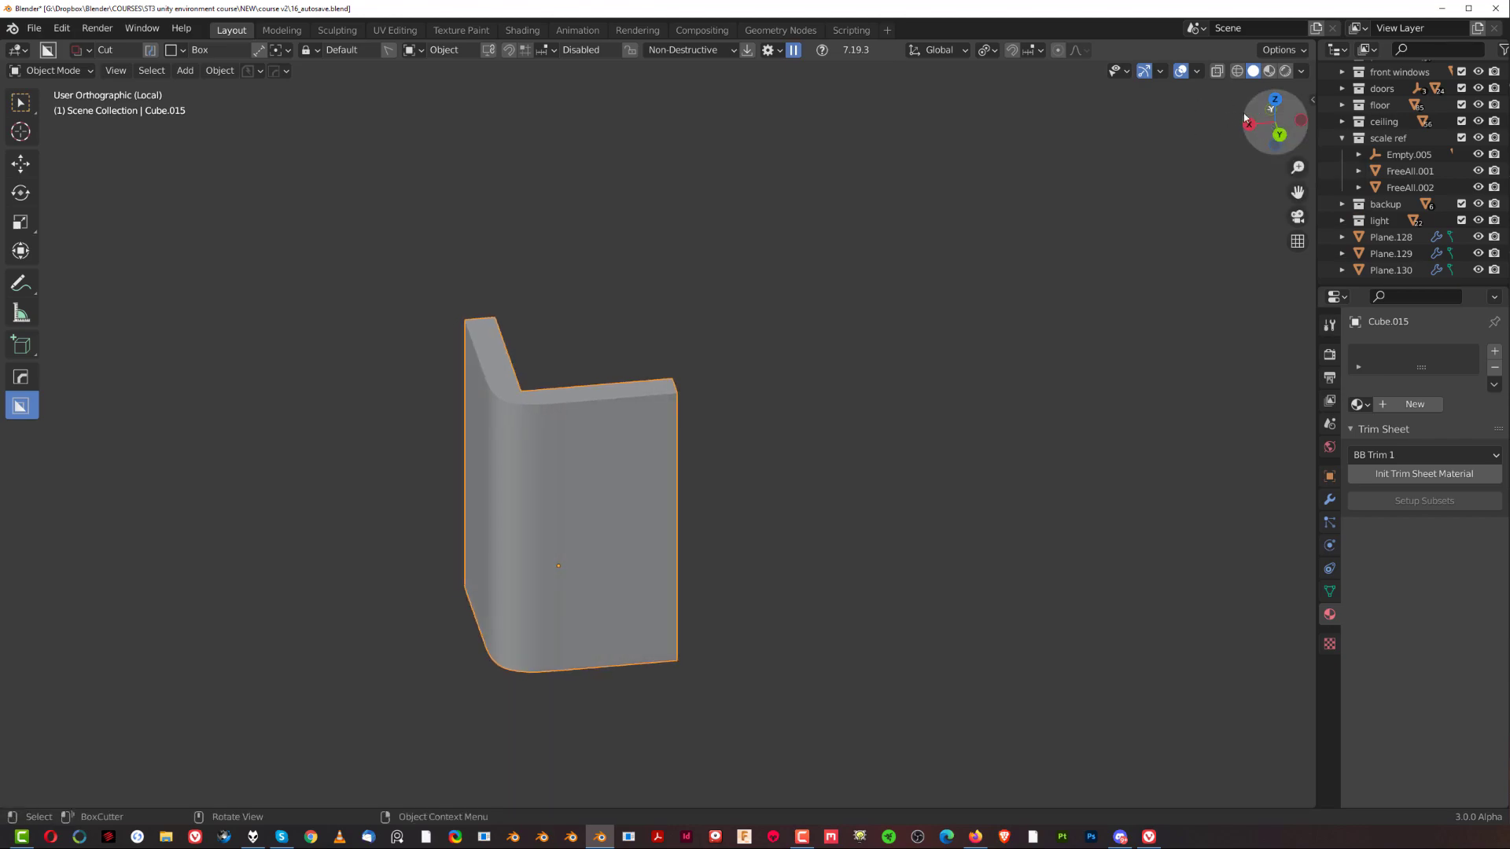
key(ctrl+grave)
mouse_move(771, 368)
middle_down()
mouse_move(757, 403)
mouse_move(704, 391)
mouse_move(920, 401)
mouse_move(630, 405)
mouse_move(745, 377)
middle_up()
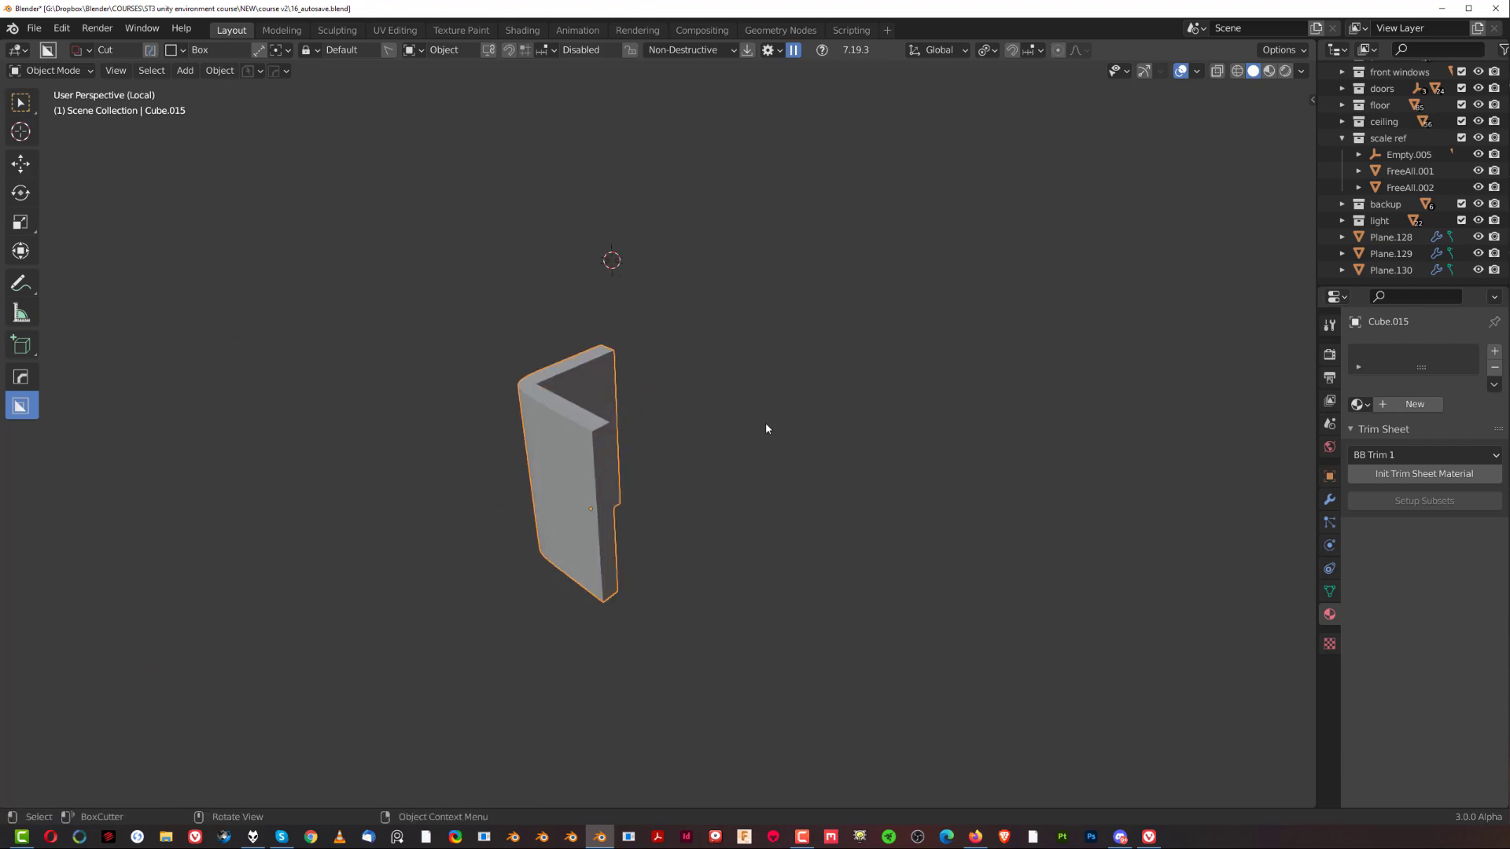
key(ctrl)
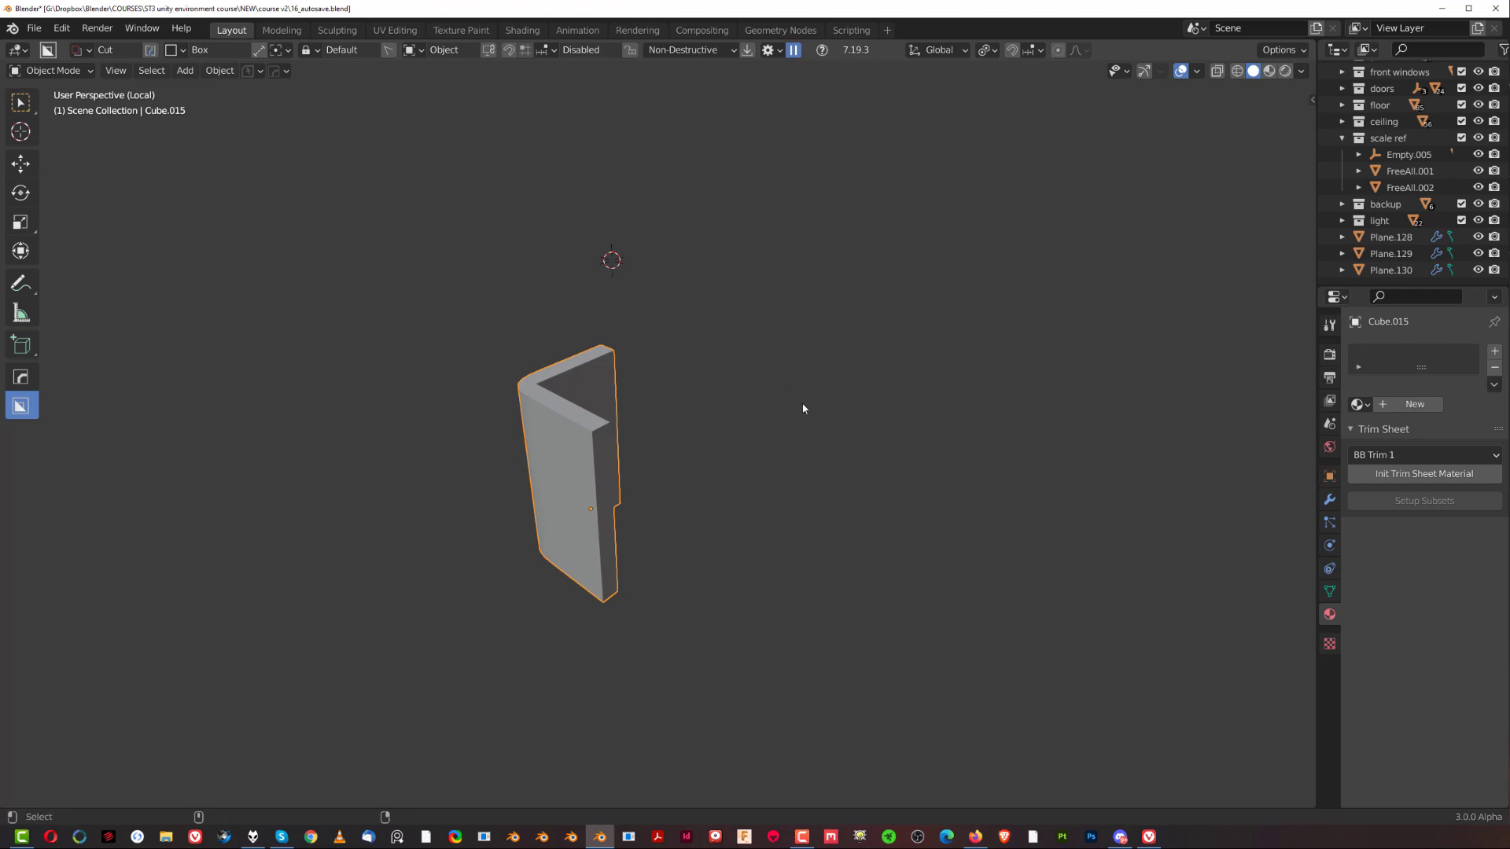
Compare the fullscreen and maximized viewport modes while viewing the isolated corner wall, returning to the normal layout.
key(ctrl+alt+space)
middle_drag(676, 363, 1006, 437)
scroll(702, 261, up, 3)
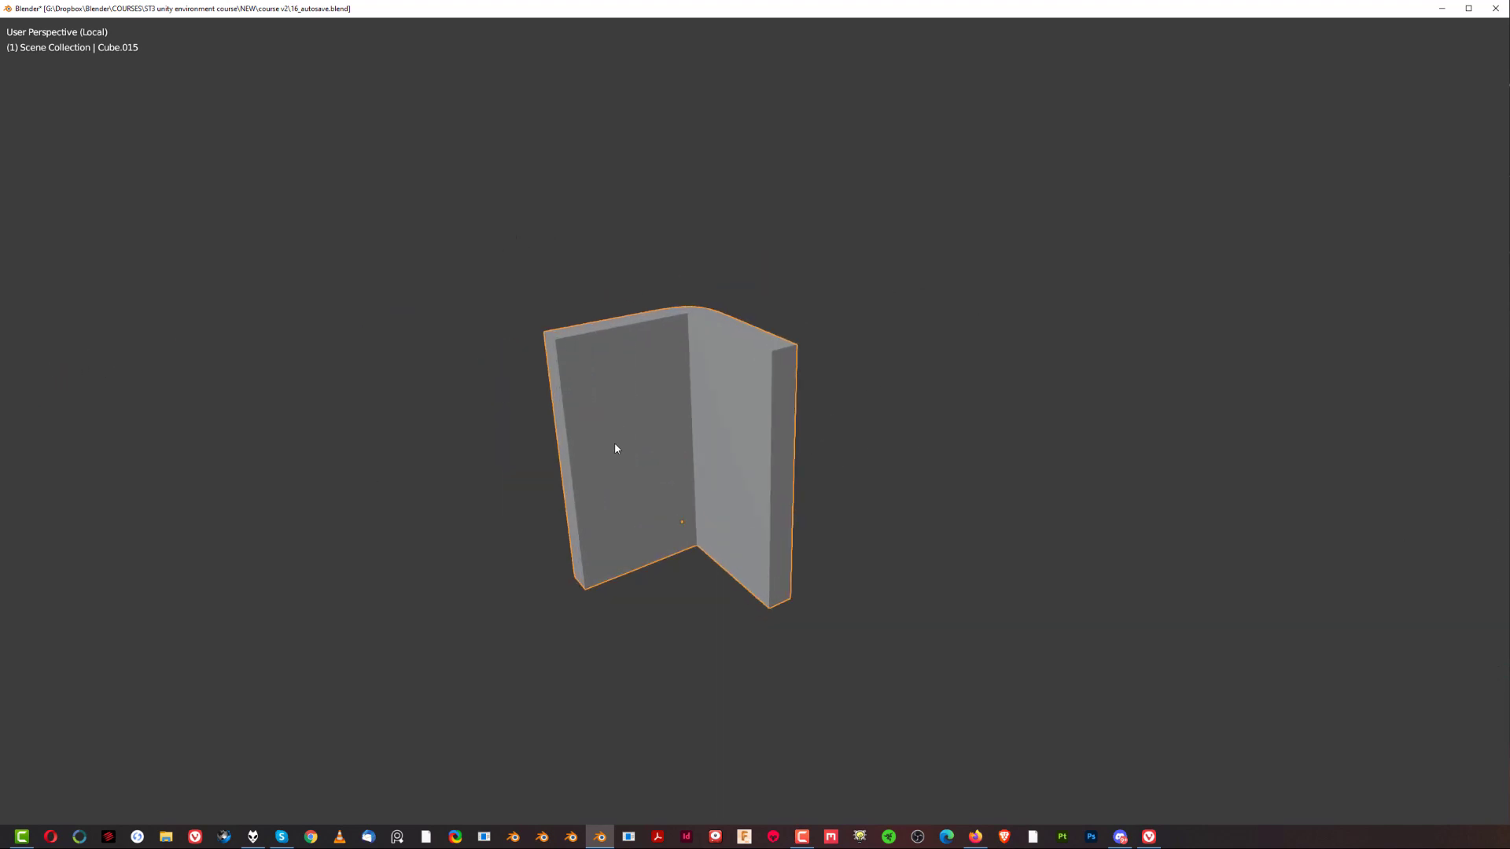
middle_drag(639, 452, 770, 384)
key(ctrl+alt+space)
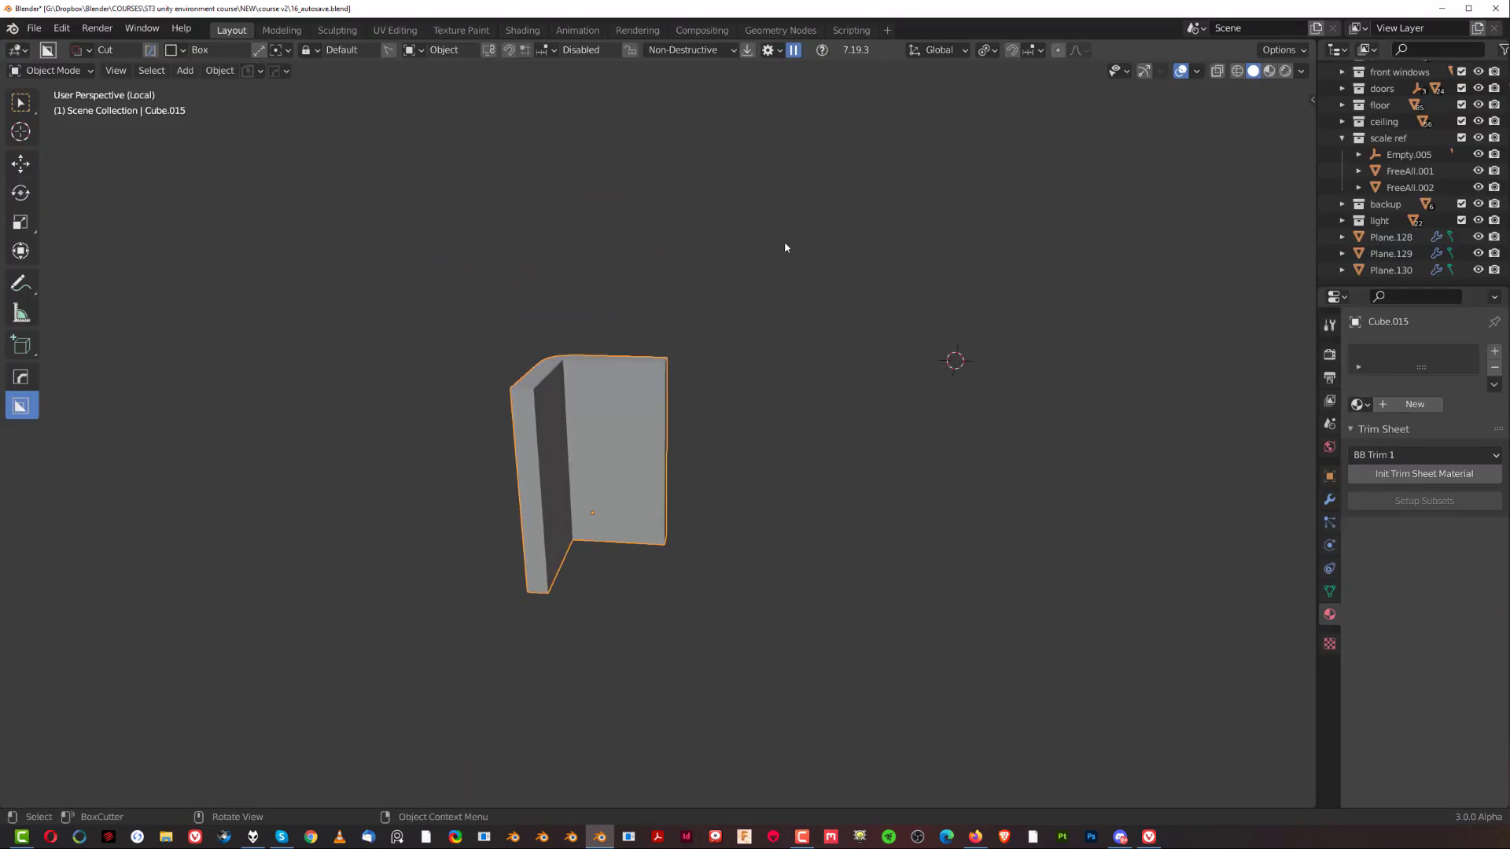
key(ctrl+space)
key(ctrl+space)
key(ctrl+alt+space)
key(ctrl+alt+space)
Show the floor grid and the X and Y axes, and toggle all viewport overlays off and on to compare.
click(1197, 71)
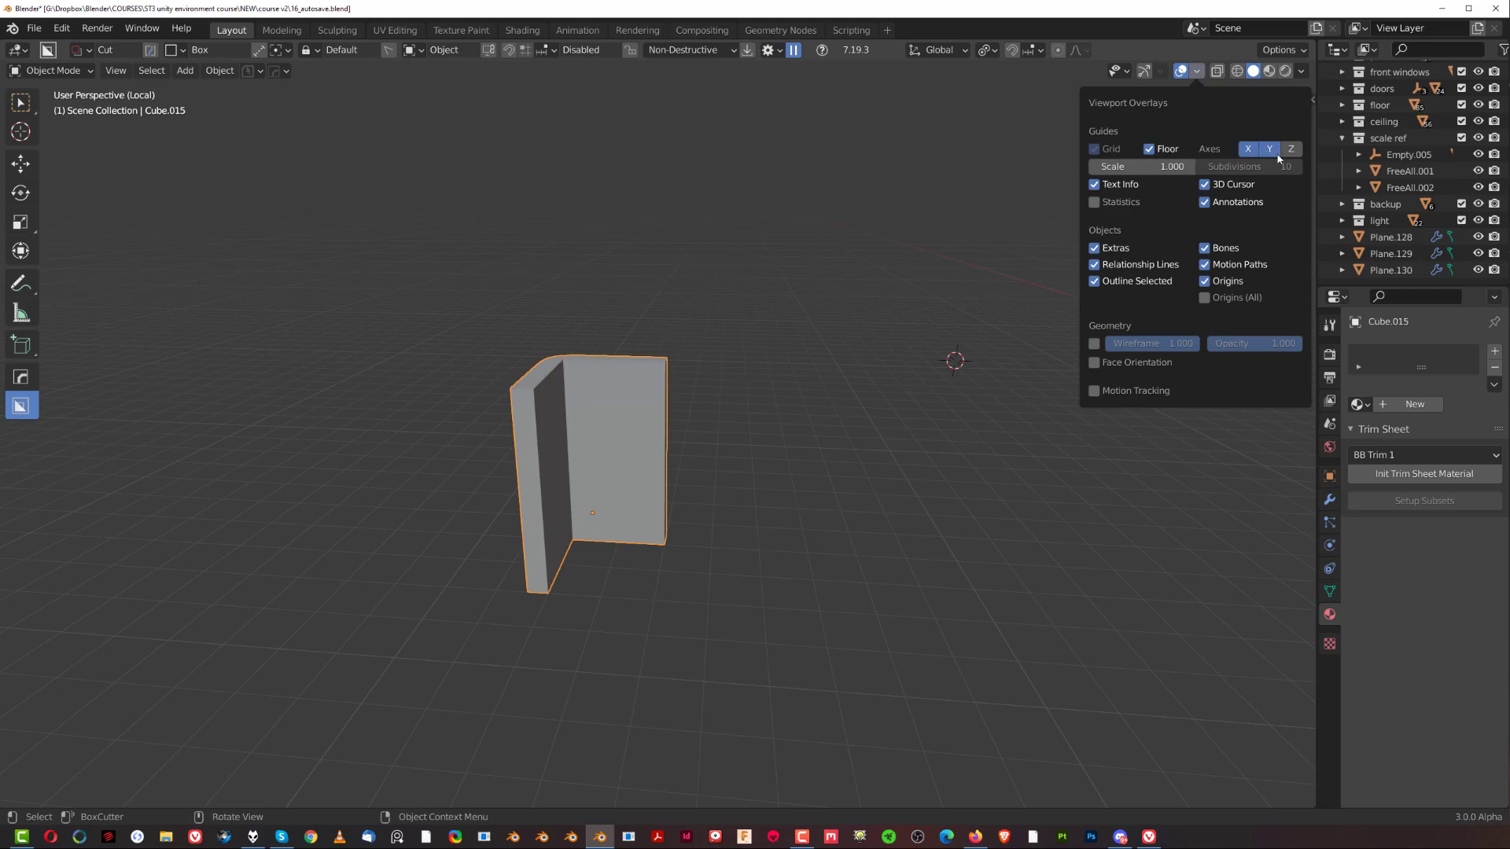
click(1198, 72)
click(1181, 72)
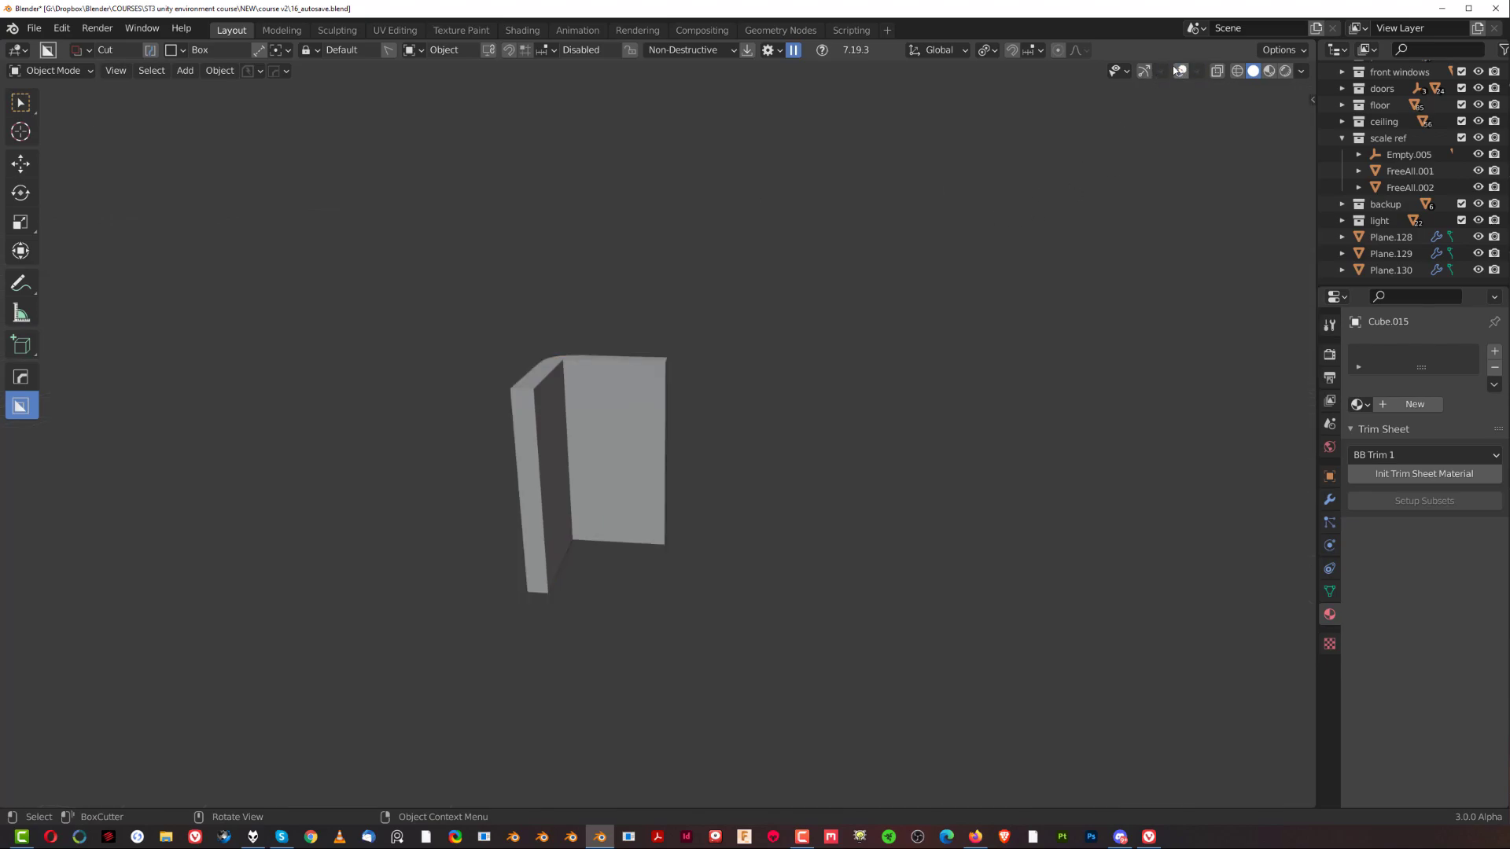
click(1180, 71)
click(1181, 72)
click(1182, 73)
click(1182, 73)
click(1182, 72)
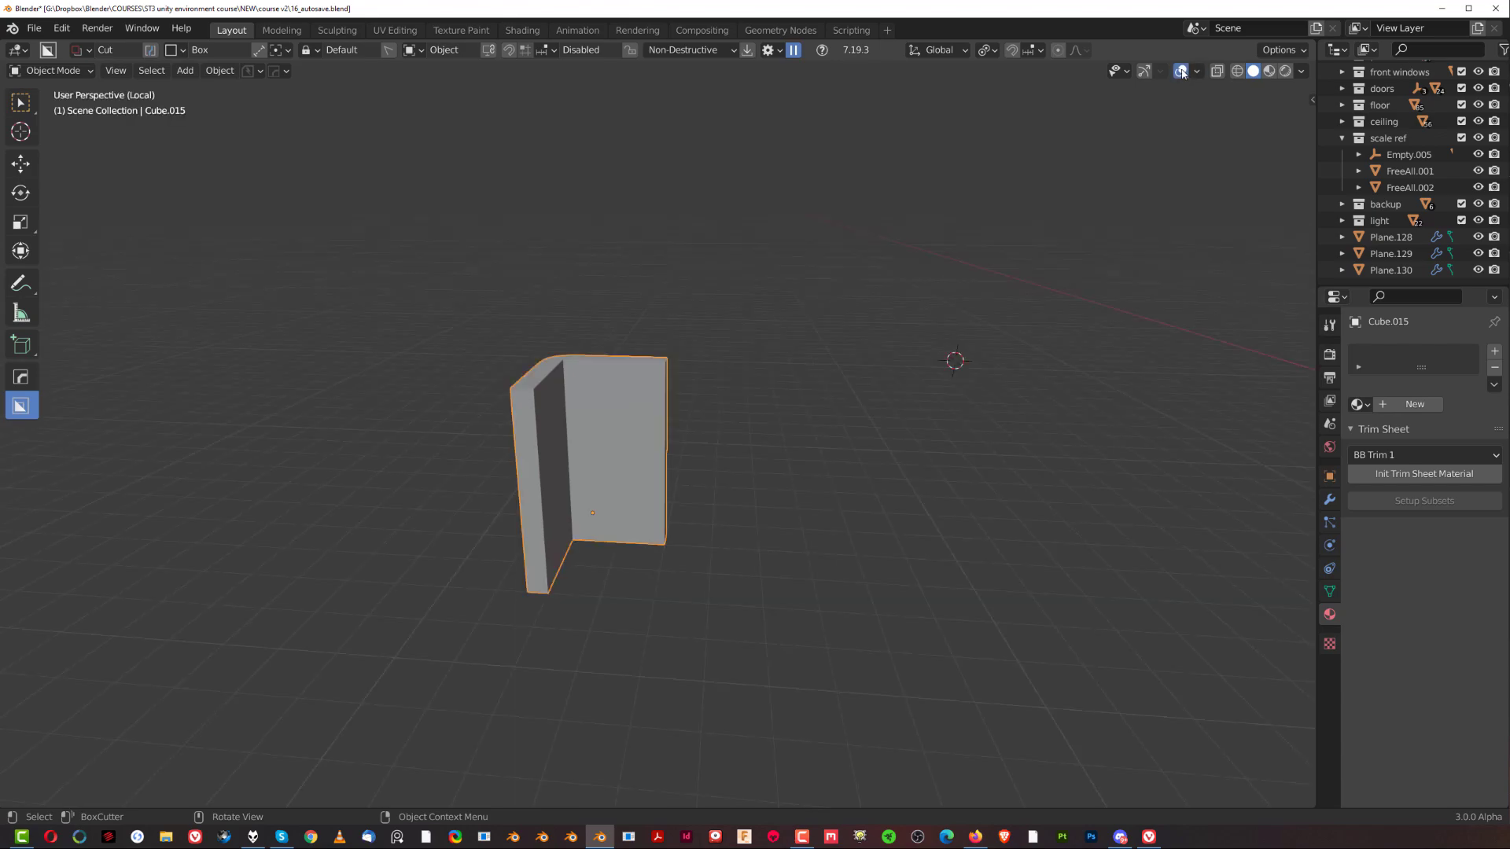
Hide all viewport overlays and check the corner wall in Edit Mode, returning to Object Mode.
click(1182, 72)
scroll(350, 393, up, 3)
key(Tab)
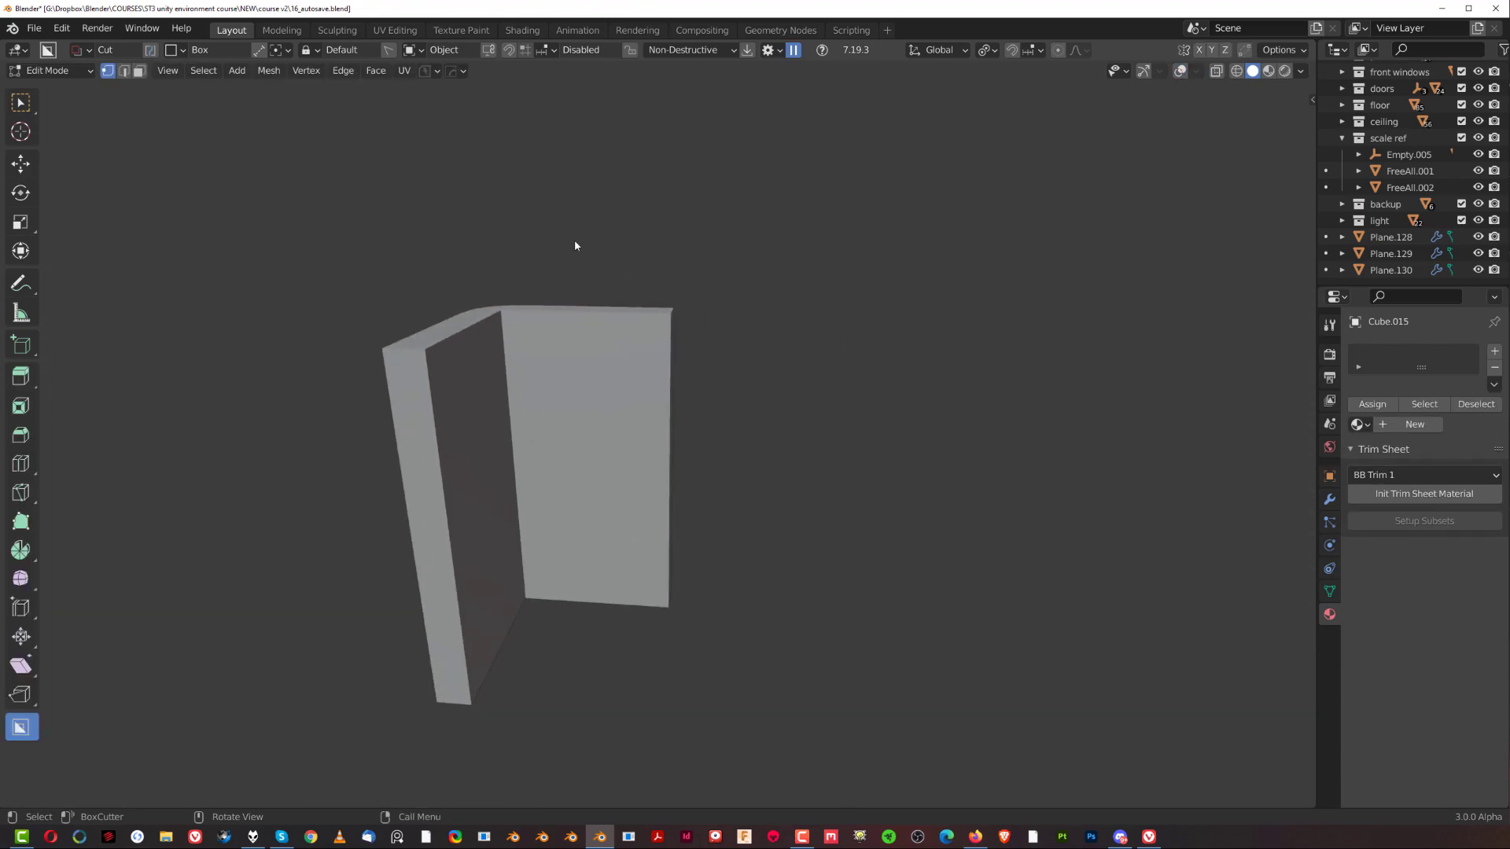
key(Tab)
Turn the viewport overlays back on and hide the floor grid and axis lines.
click(1189, 72)
click(1189, 72)
click(1191, 72)
click(1196, 71)
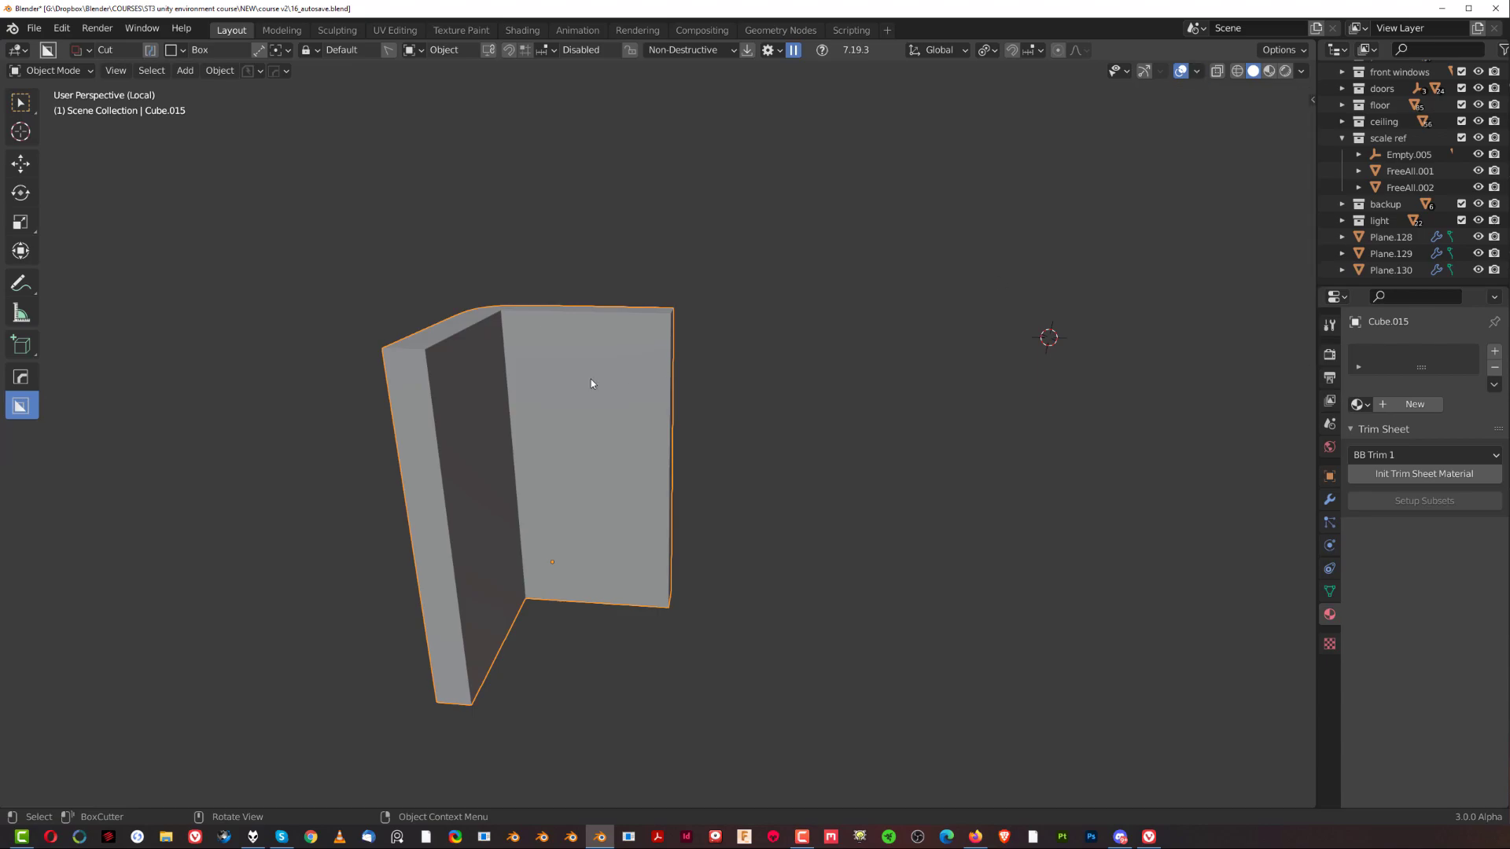
Inspect the corner wall in Edit Mode without the floor grid and axis lines, and return to Object Mode.
key(Tab)
middle_drag(551, 393, 466, 405)
scroll(641, 252, up, 1)
key(Tab)
scroll(657, 244, down, 3)
shift+middle_drag(690, 314, 775, 370)
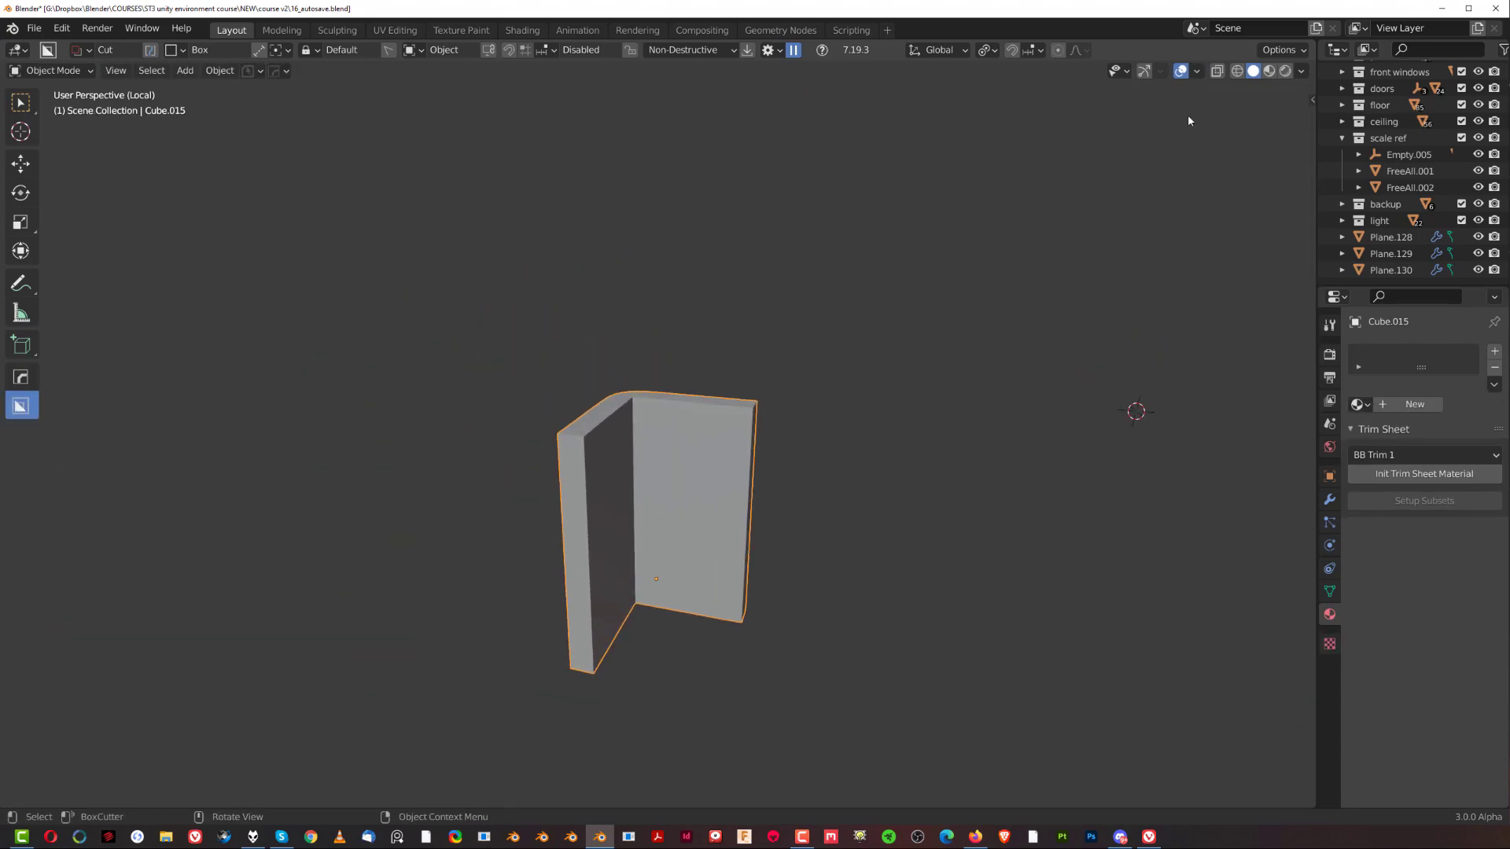
Show the floor grid and the X axis, and hide all viewport overlays.
click(1198, 72)
click(1150, 150)
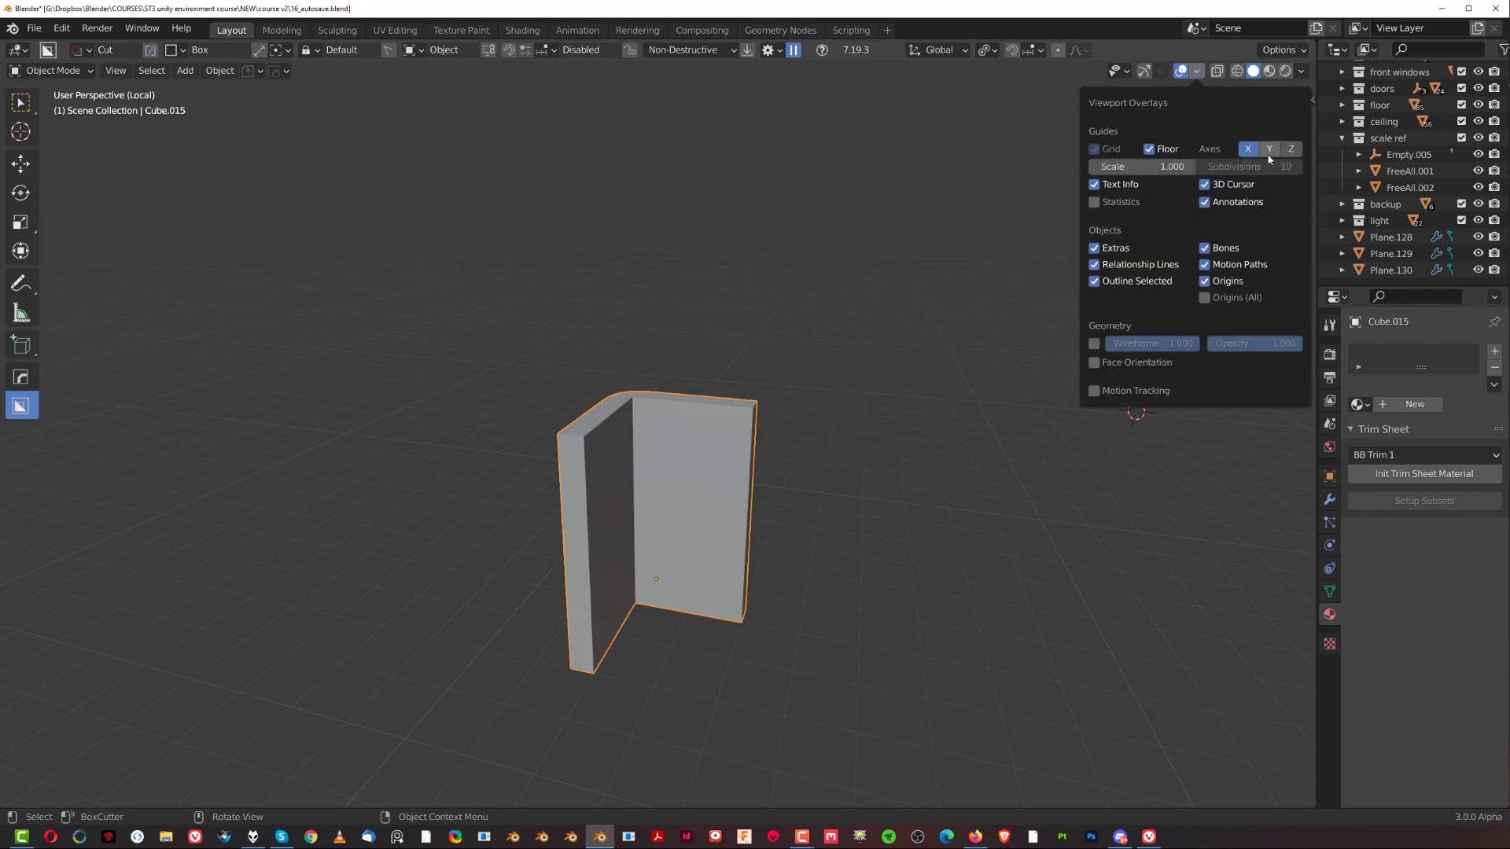
click(1181, 71)
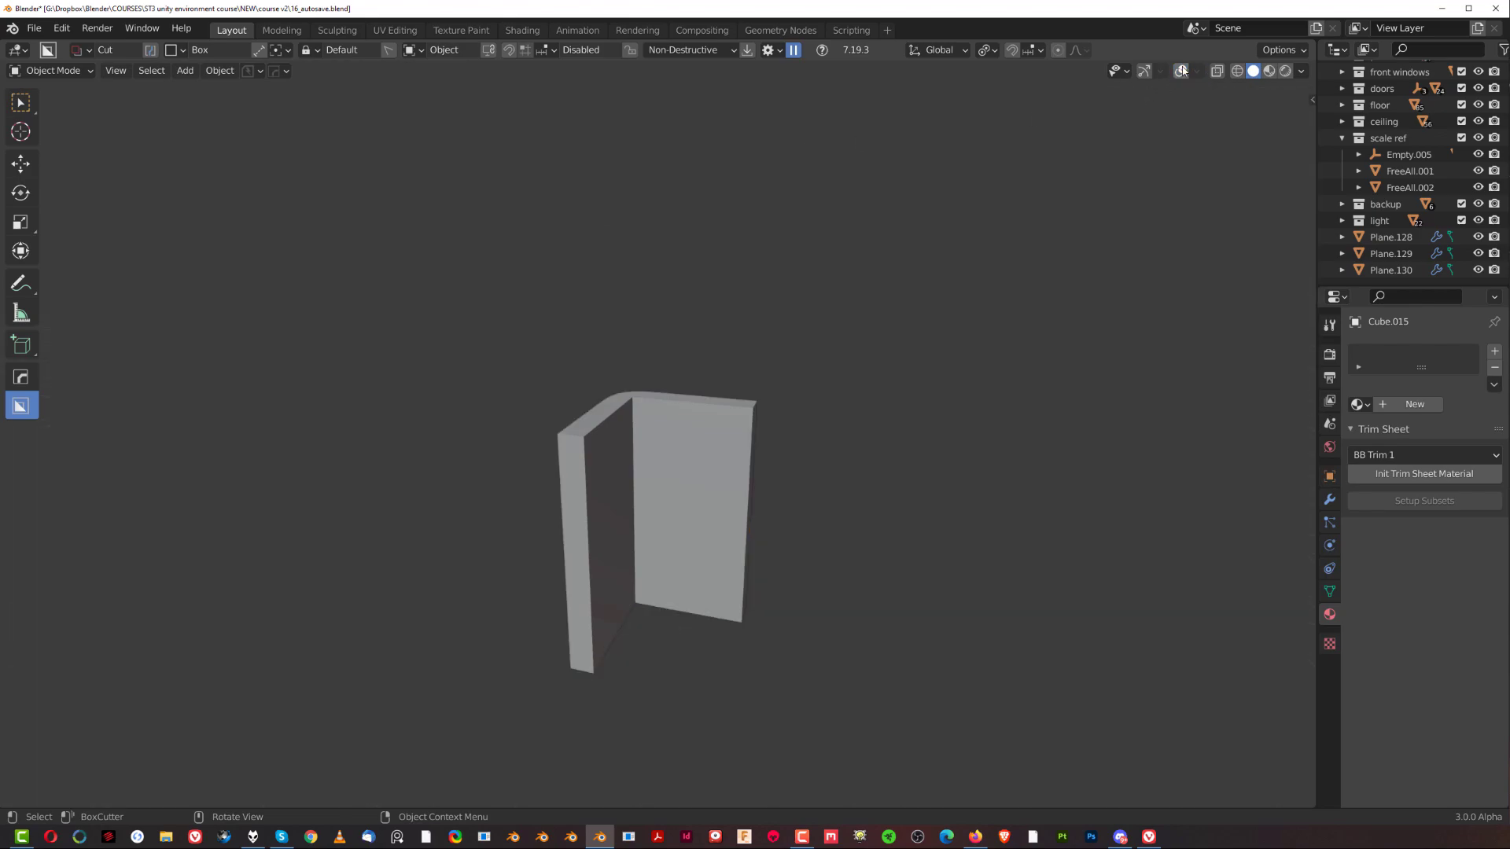
Make a viewport render image of the corner wall seen close up from its inner side, and close the render window.
scroll(525, 298, up, 5)
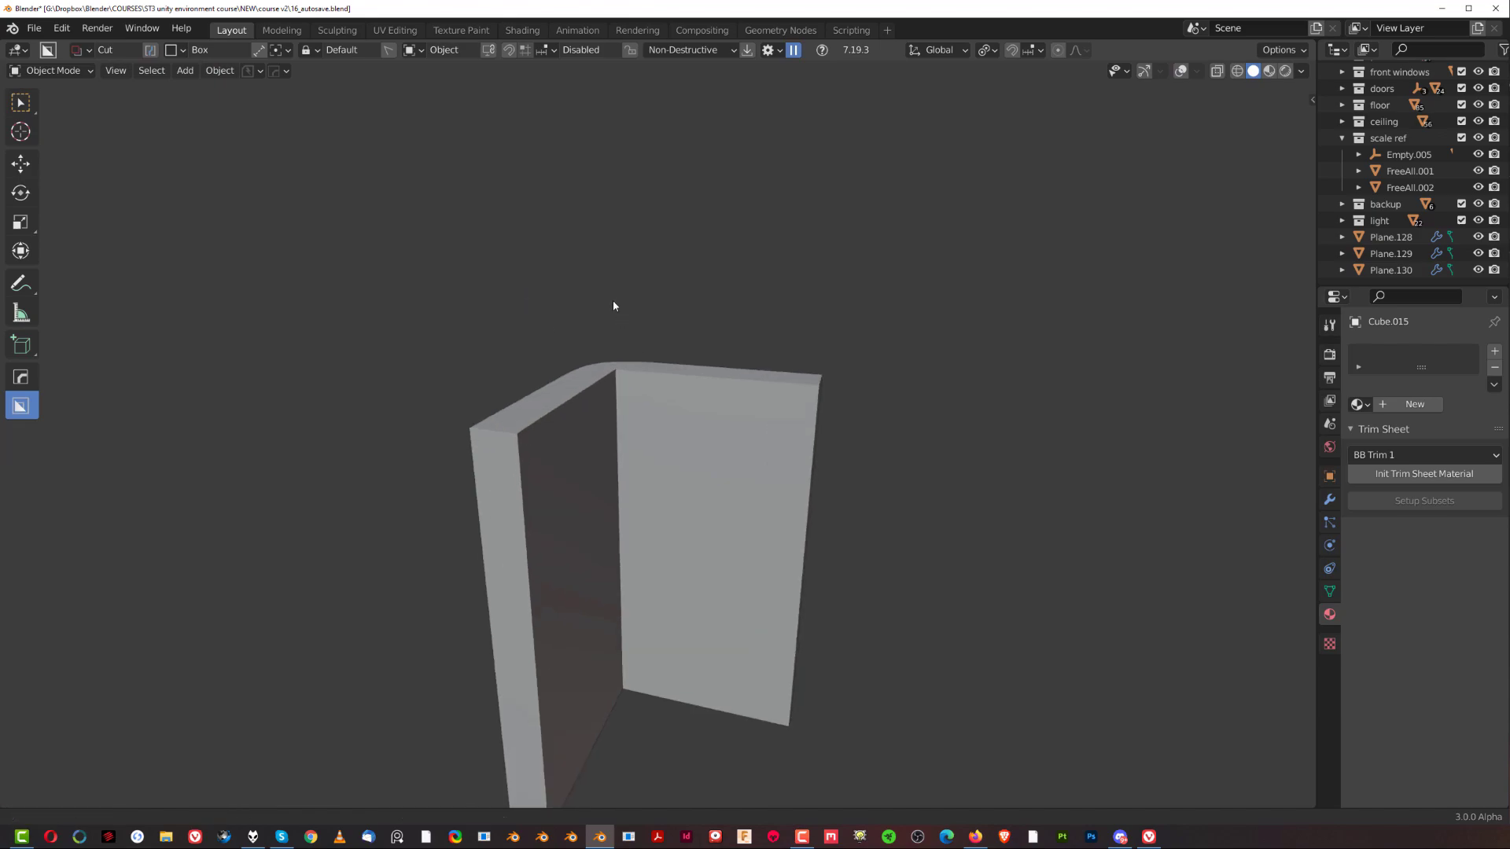
middle_drag(565, 259, 423, 266)
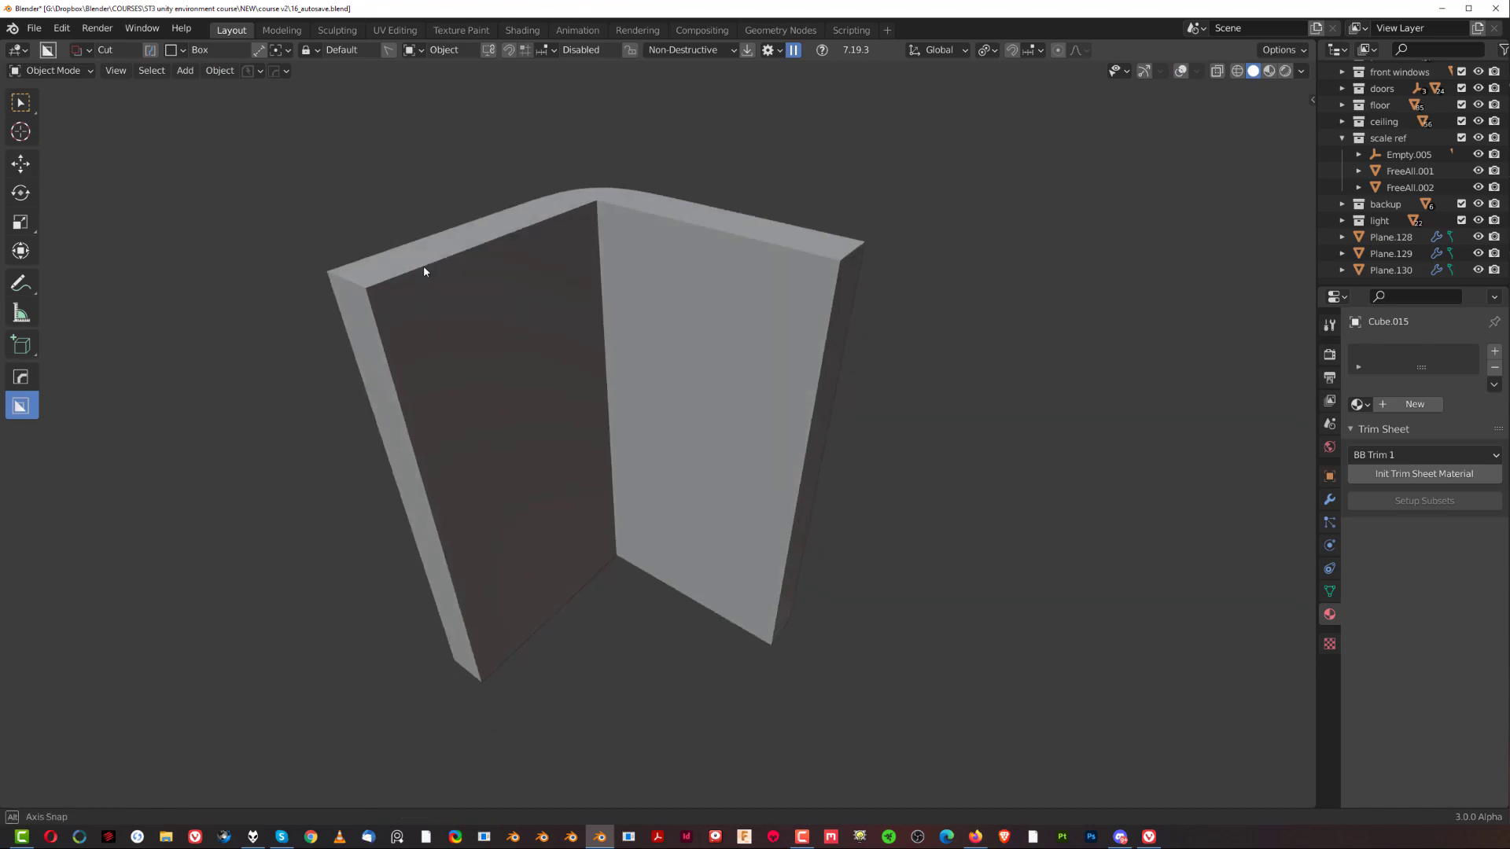
click(121, 73)
click(211, 363)
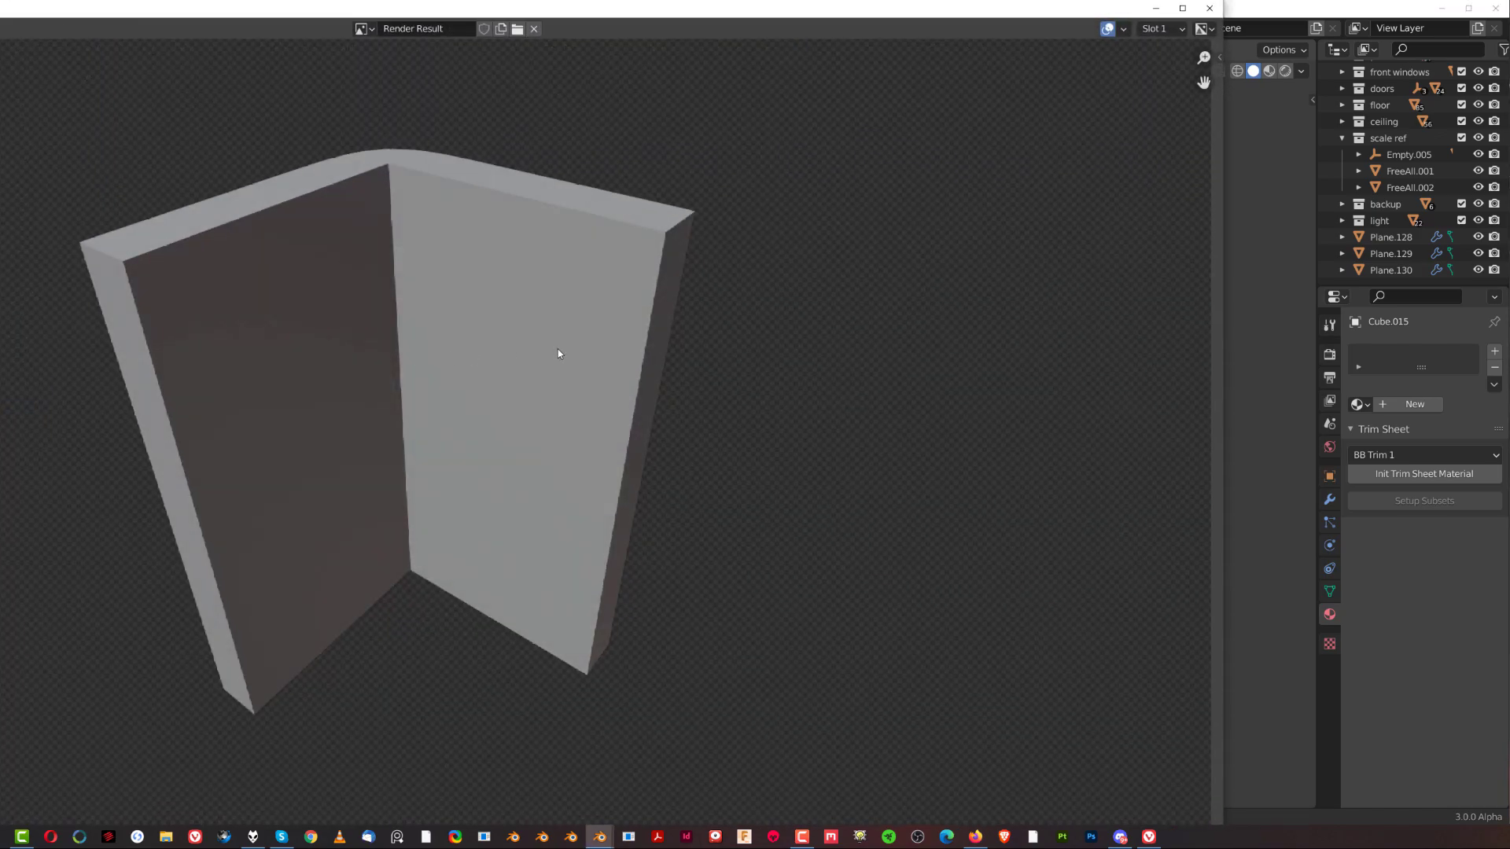
scroll(235, 306, down, 1)
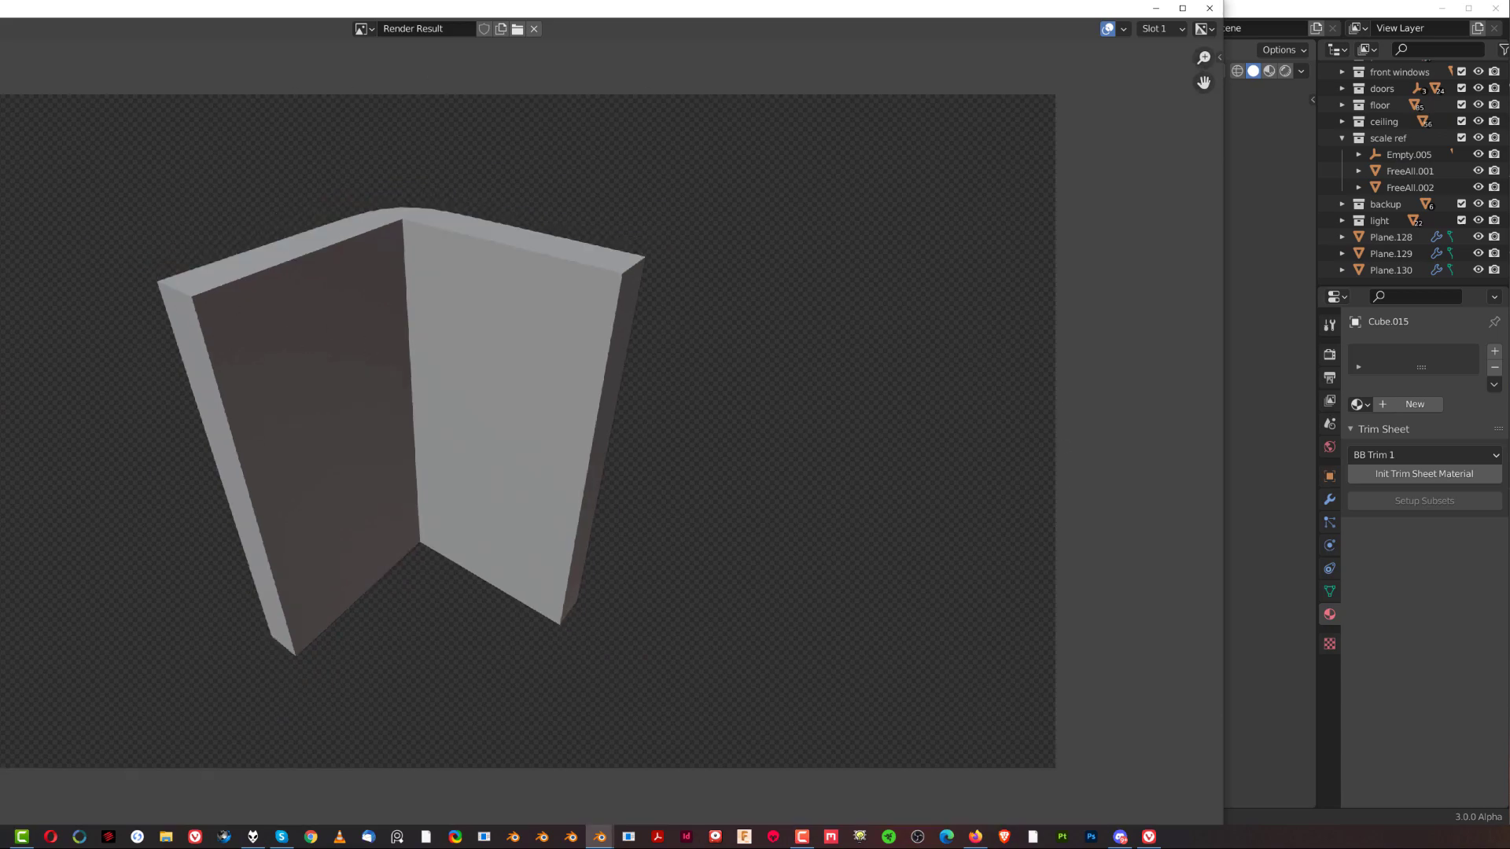
click(1210, 8)
Disable the Transparent film option in the scene's render settings.
click(1329, 354)
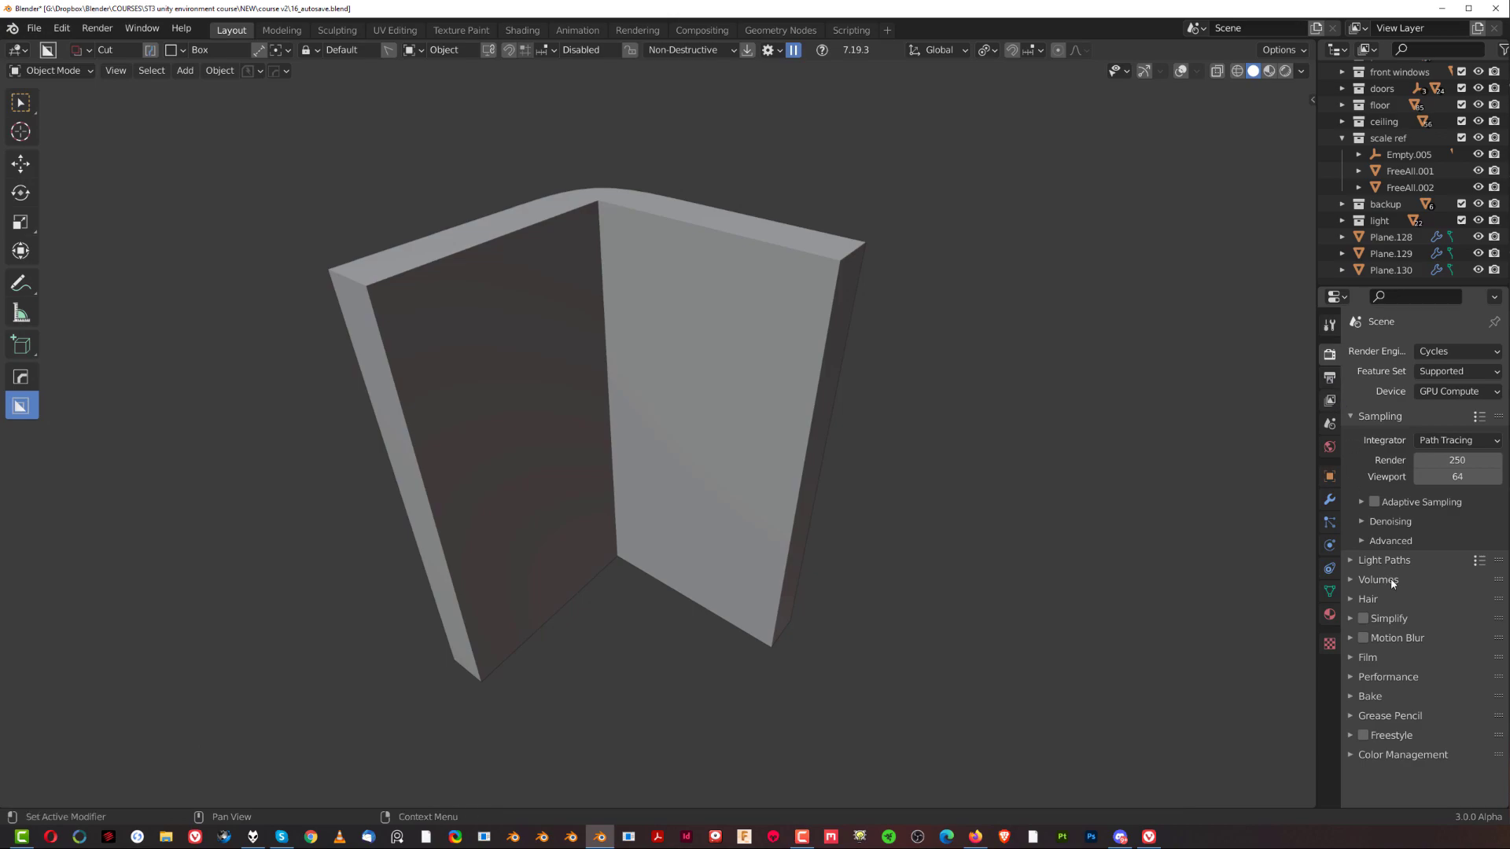
click(1360, 661)
scroll(1414, 666, down, 3)
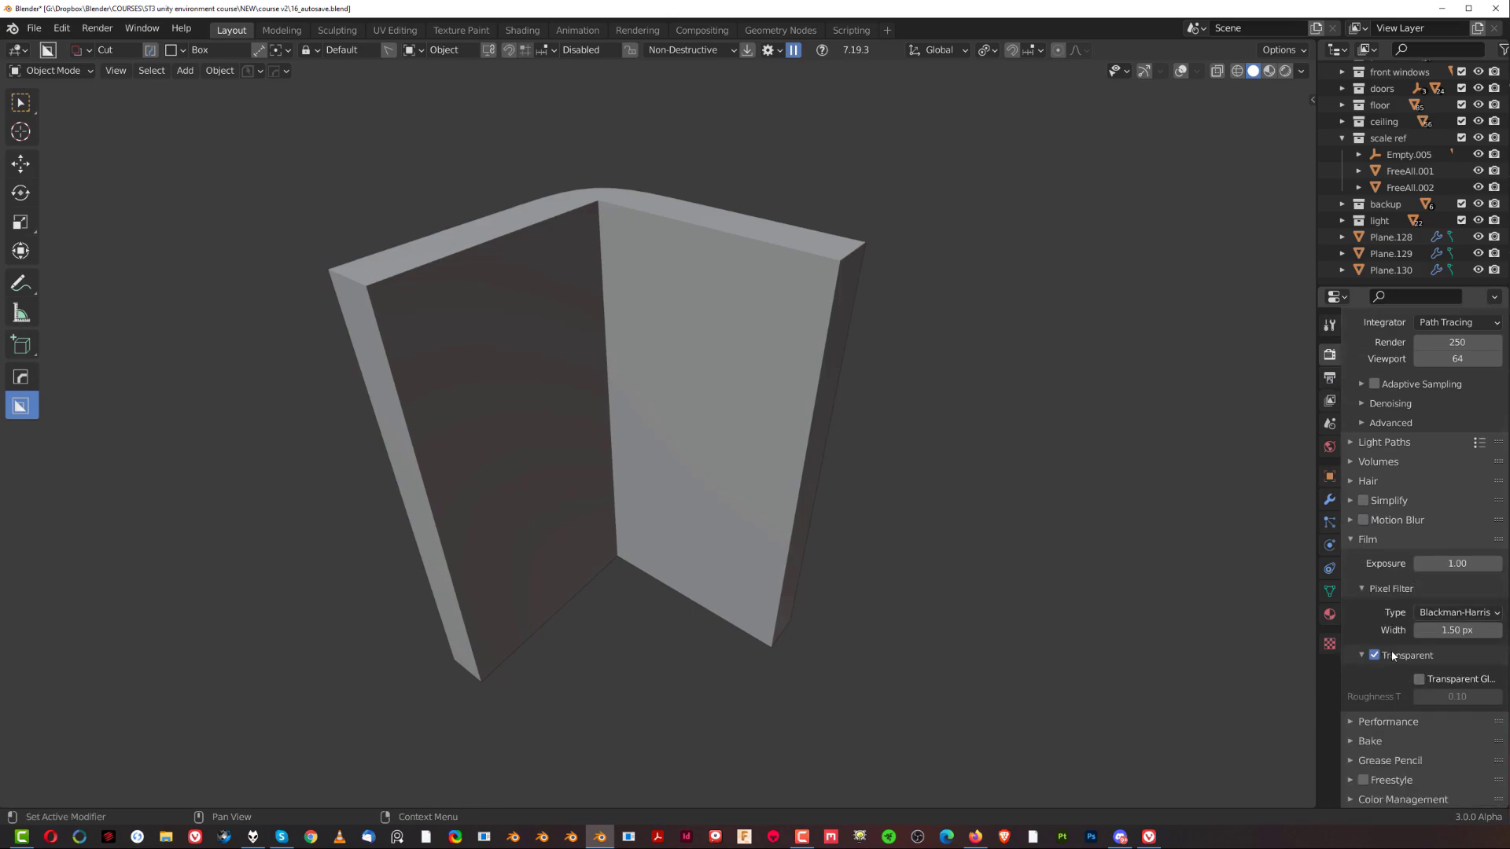
click(1392, 656)
click(1375, 701)
Make a viewport render image of the corner wall with an opaque background, and close the render window.
click(115, 70)
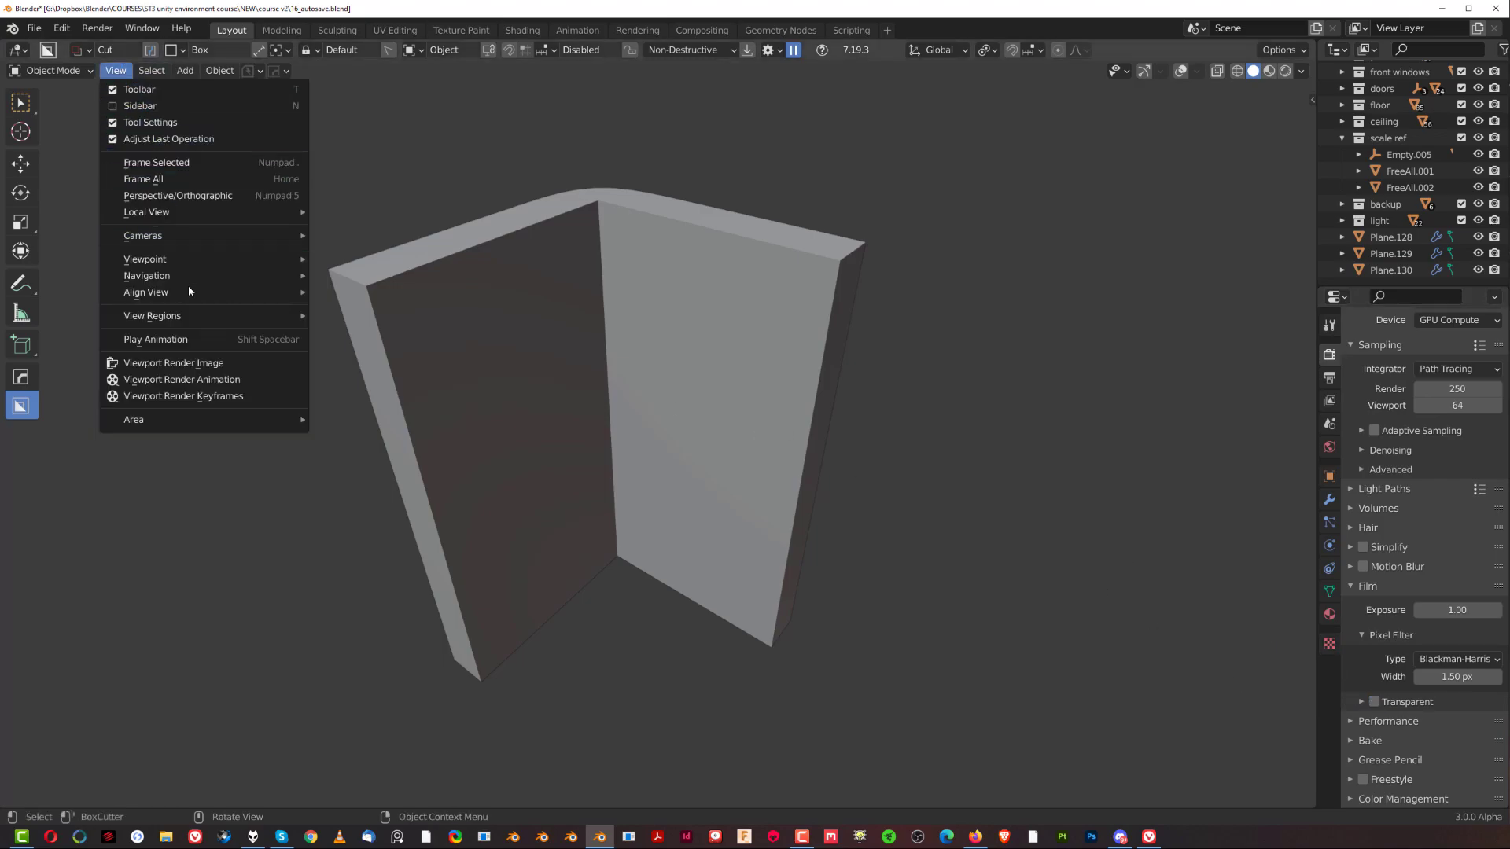
click(221, 366)
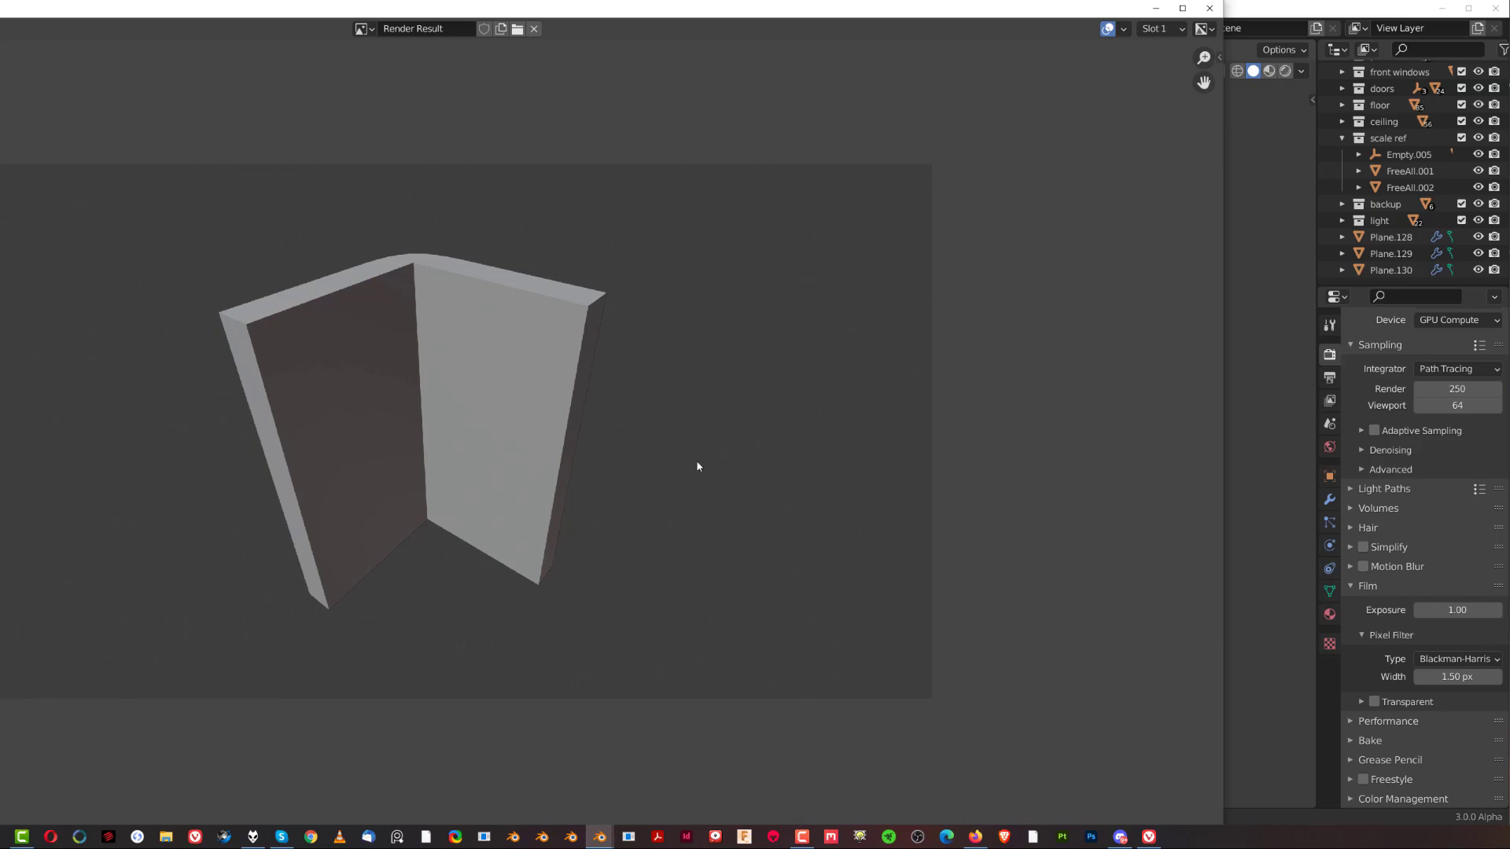
scroll(734, 454, up, 2)
click(1211, 8)
middle_drag(614, 370, 825, 391)
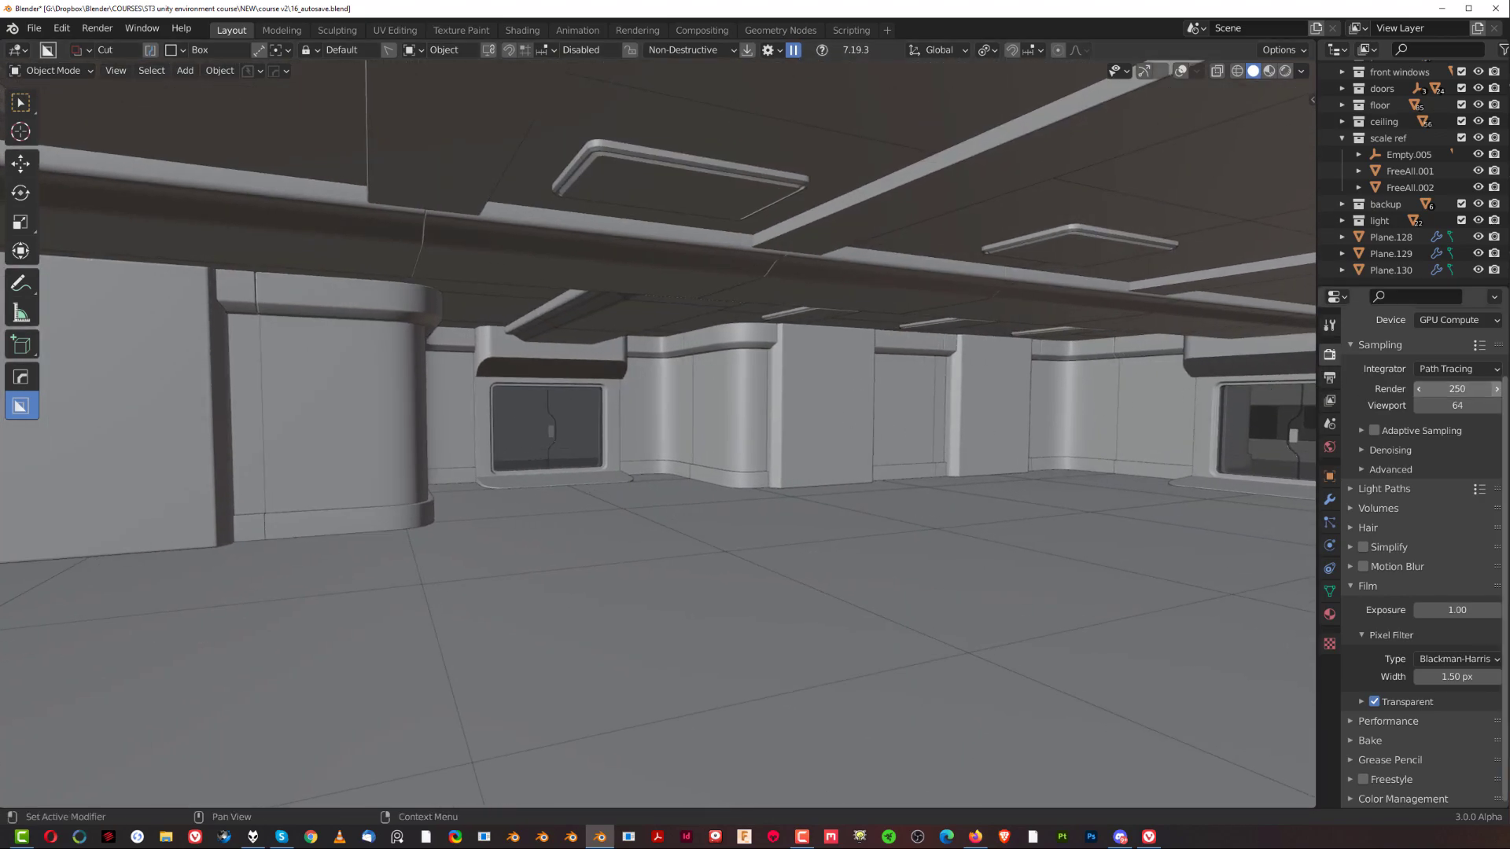